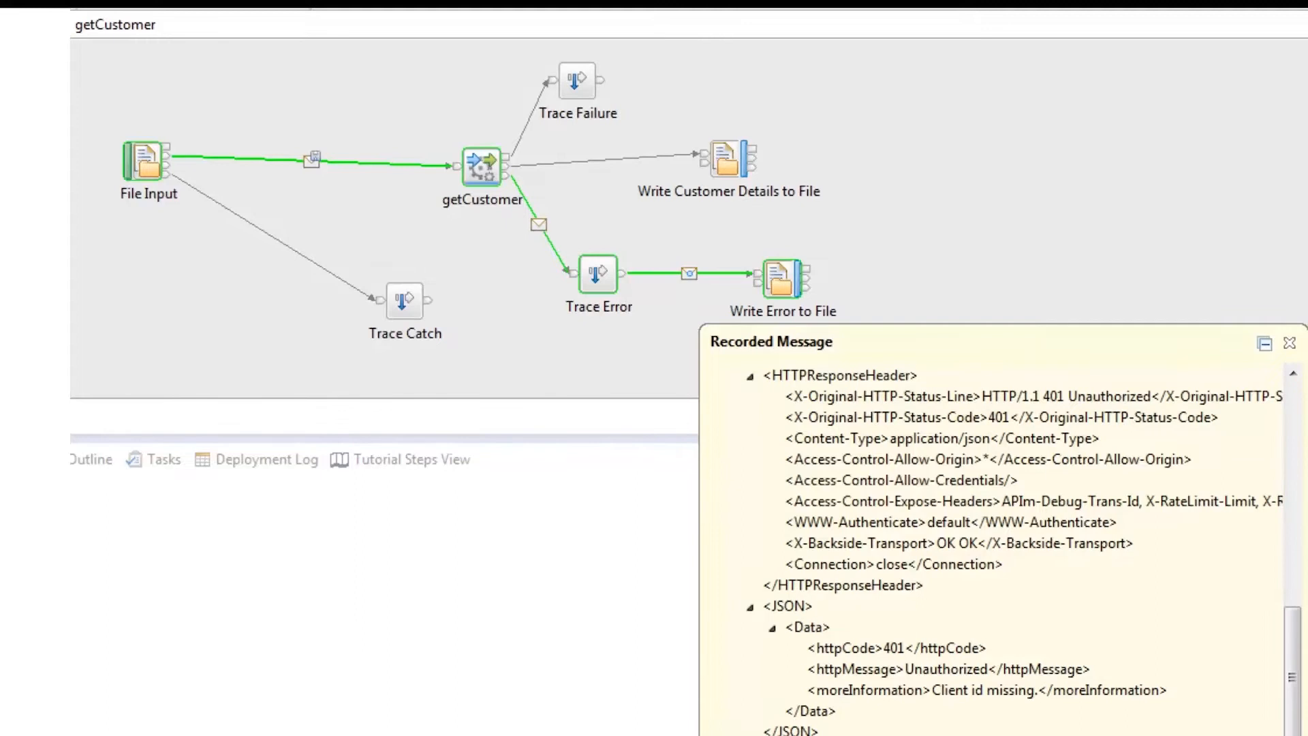
Enter the account password, connect to IBM API Connect, and continue to the product details
{"action": "type", "text": "****"}
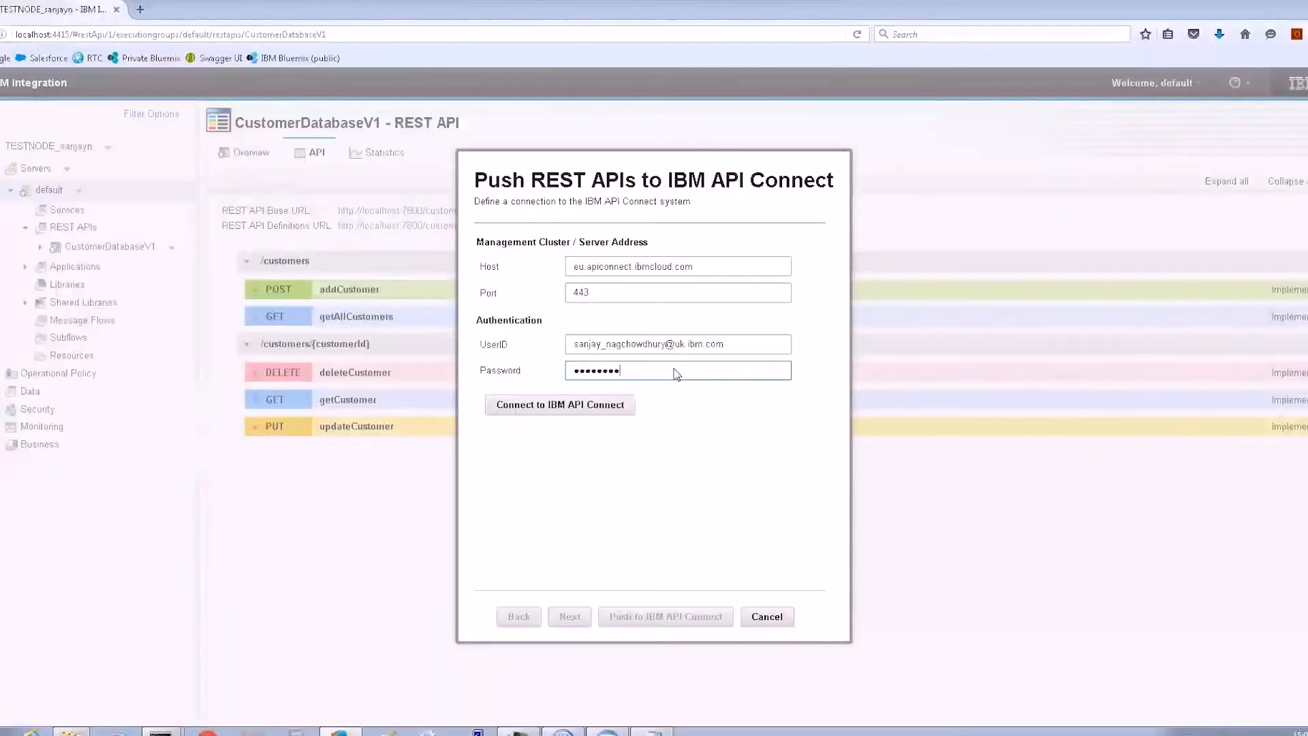
{"action": "left_click", "coordinate": [612, 407]}
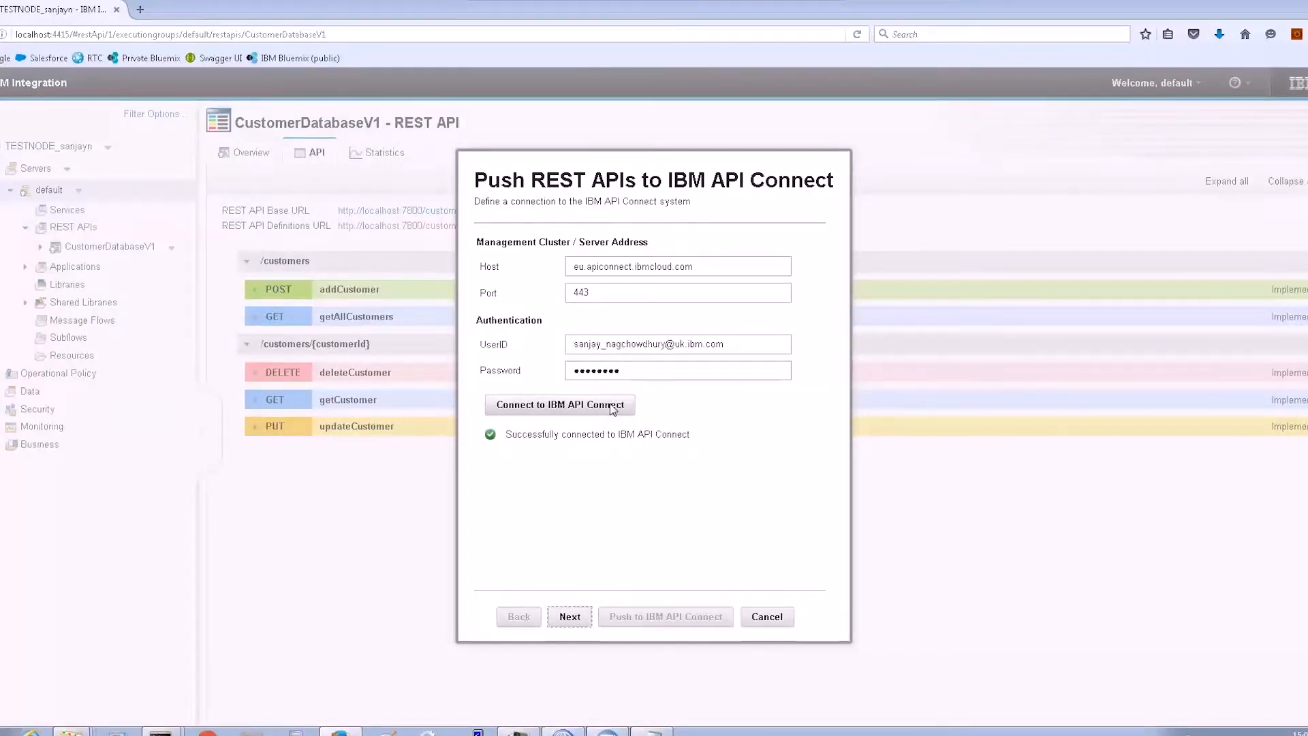
{"action": "left_click", "coordinate": [571, 617]}
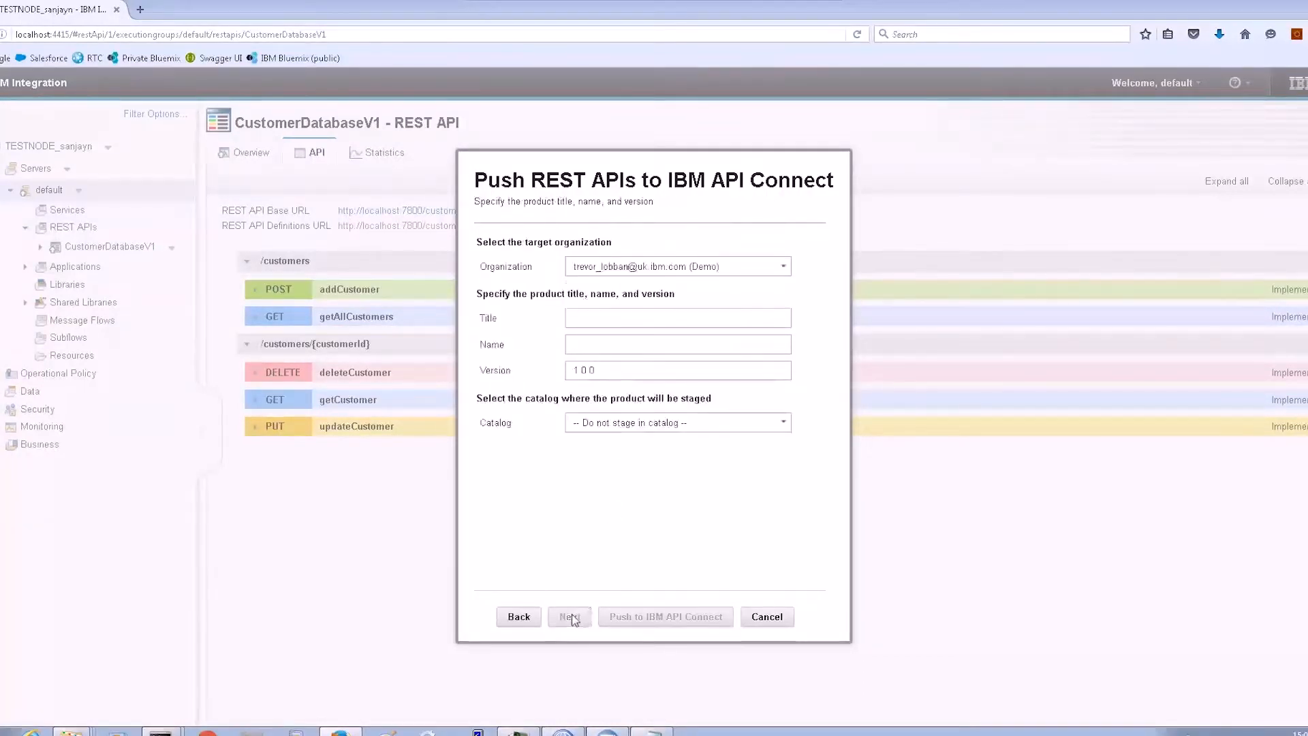
Choose the APIConnectDemo organization as the target and set the product title to CustomerDatabaseProduct, keeping version 1.0.0 unstaged
{"action": "left_click", "coordinate": [786, 269]}
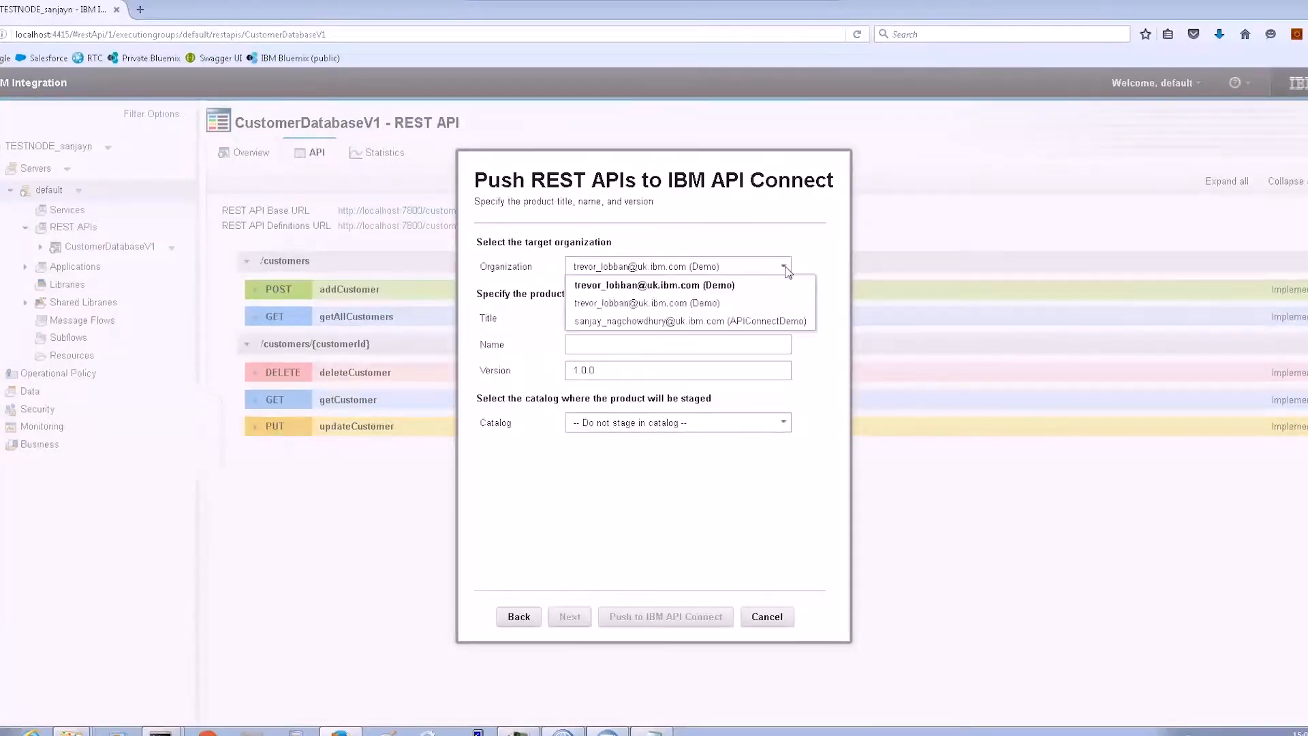
{"action": "left_click", "coordinate": [697, 321]}
{"action": "left_click", "coordinate": [591, 326]}
{"action": "type", "text": "CustomerDatabase"}
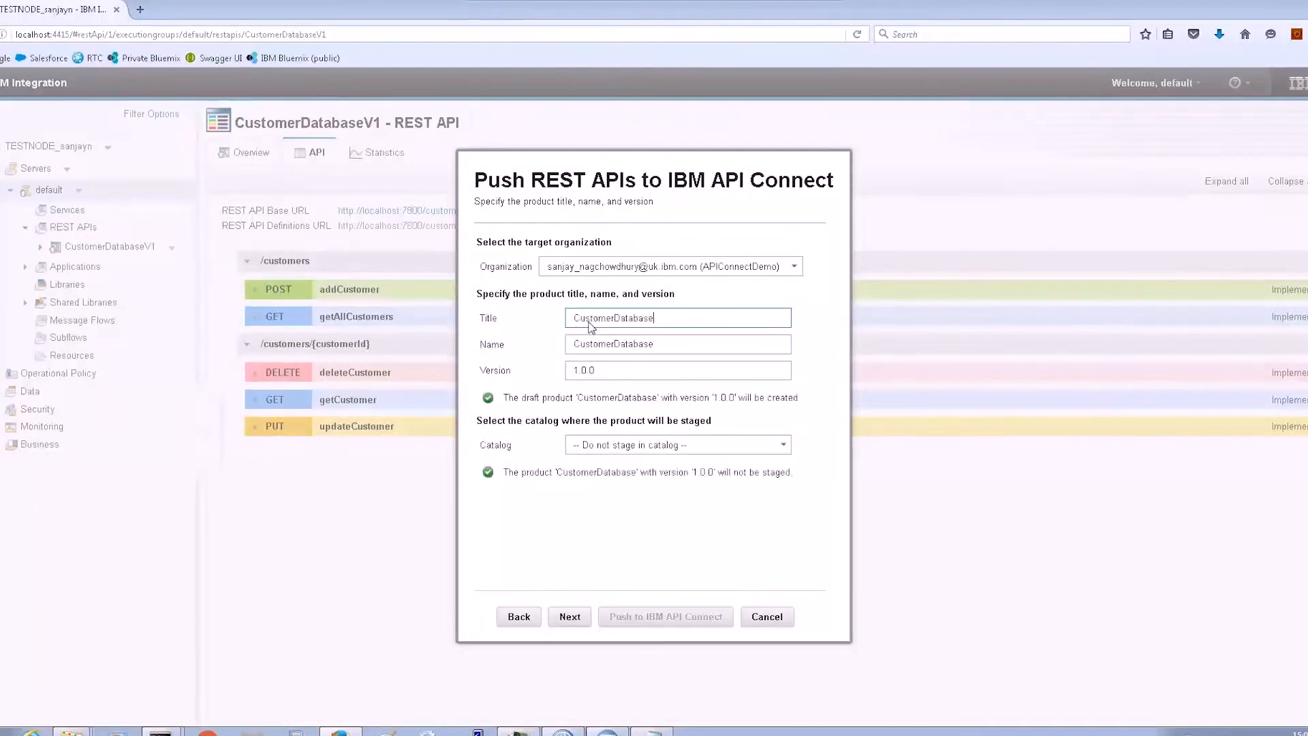
{"action": "type", "text": "Product"}
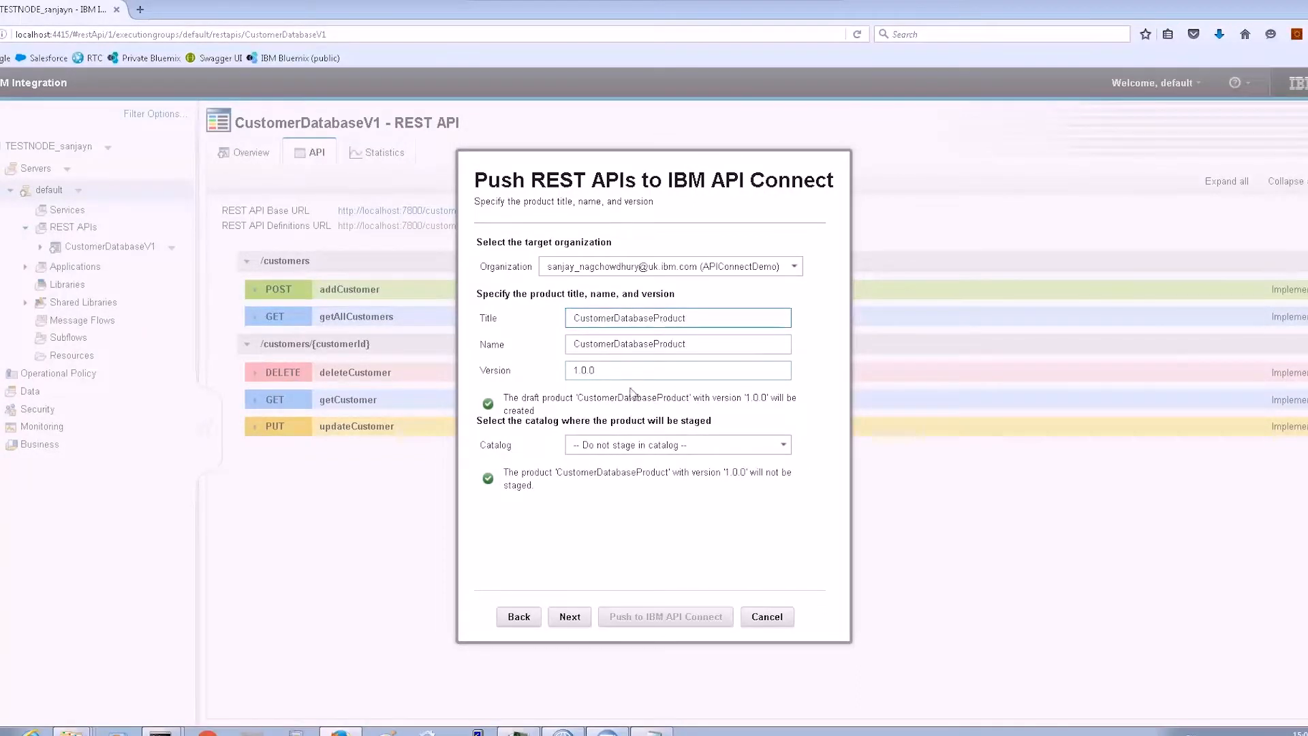
{"action": "left_click", "coordinate": [571, 617]}
Select the CustomerDatabaseV1 REST API and override its HTTP host with caplonsgprd-5.integration.ibmcloud.com and port 15195
{"action": "left_click", "coordinate": [482, 280]}
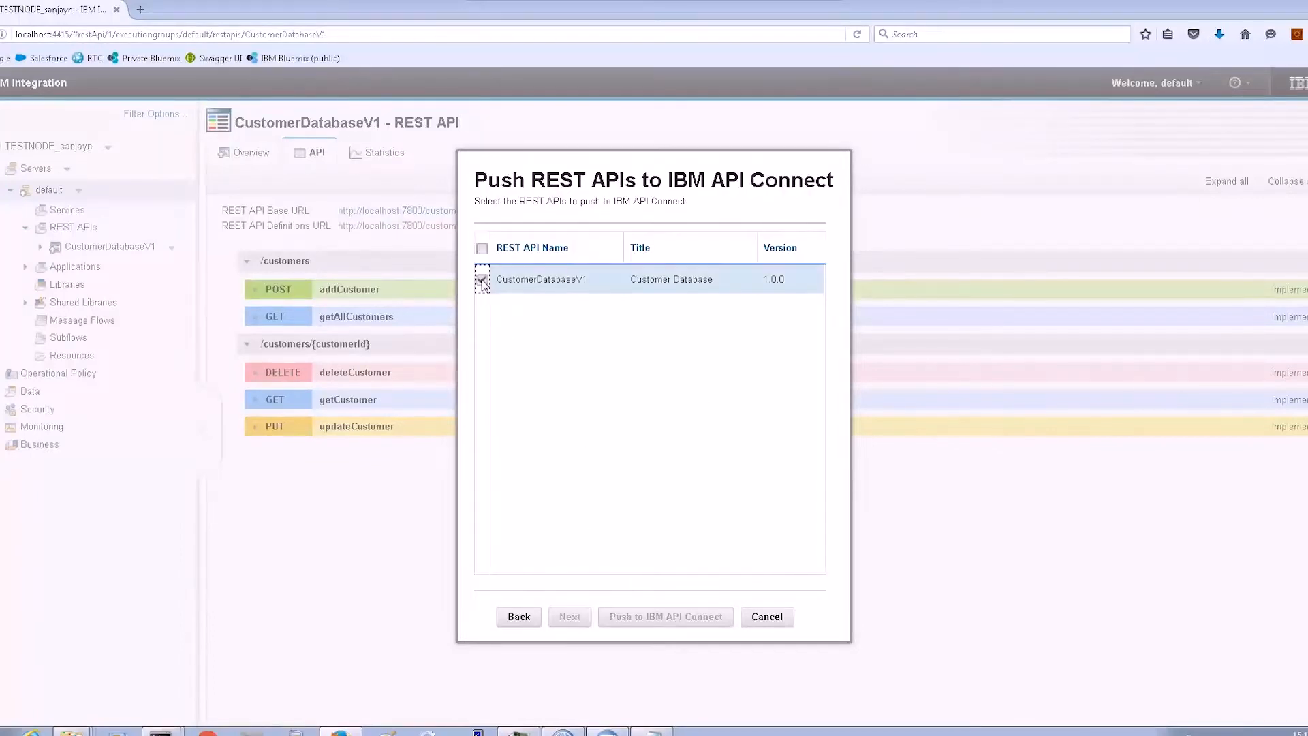
{"action": "left_click", "coordinate": [572, 618]}
{"action": "left_click", "coordinate": [529, 340]}
{"action": "type", "text": "caplonsgprd-5.integration.ibmcloud.com"}
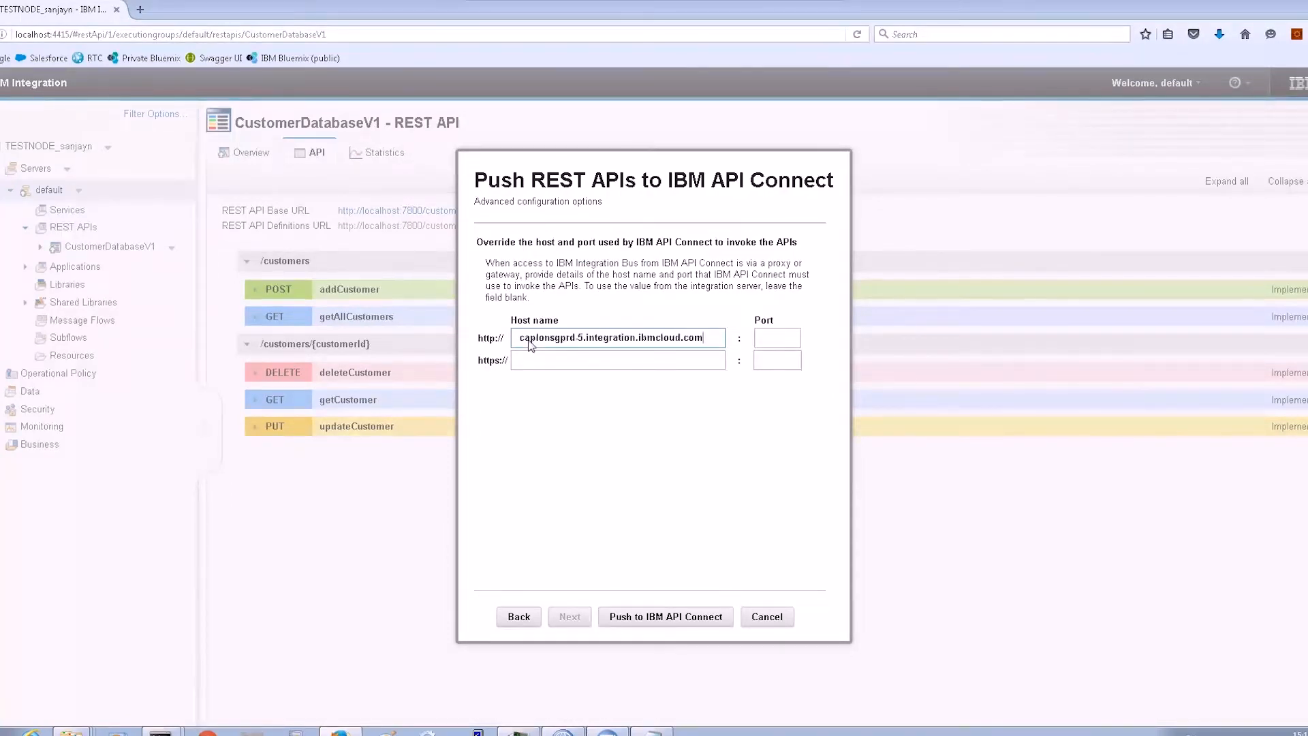
{"action": "left_click", "coordinate": [766, 341]}
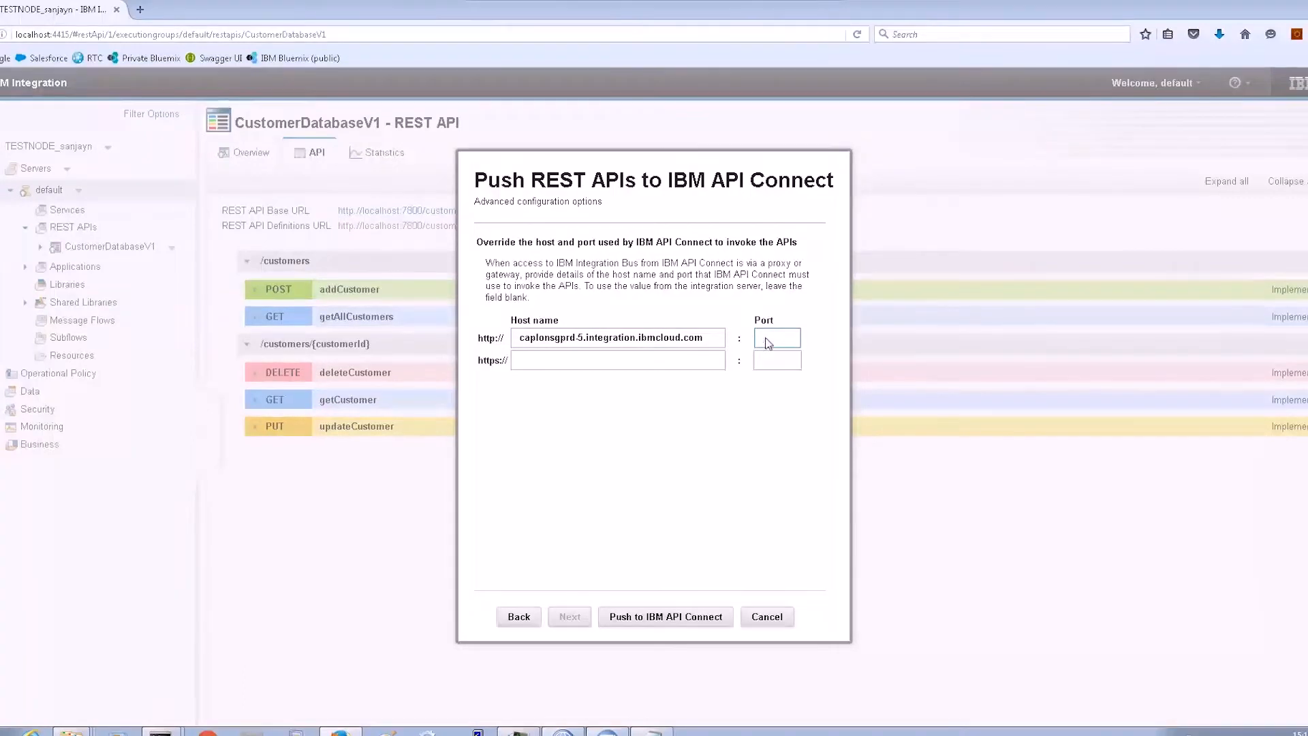
{"action": "type", "text": "15195"}
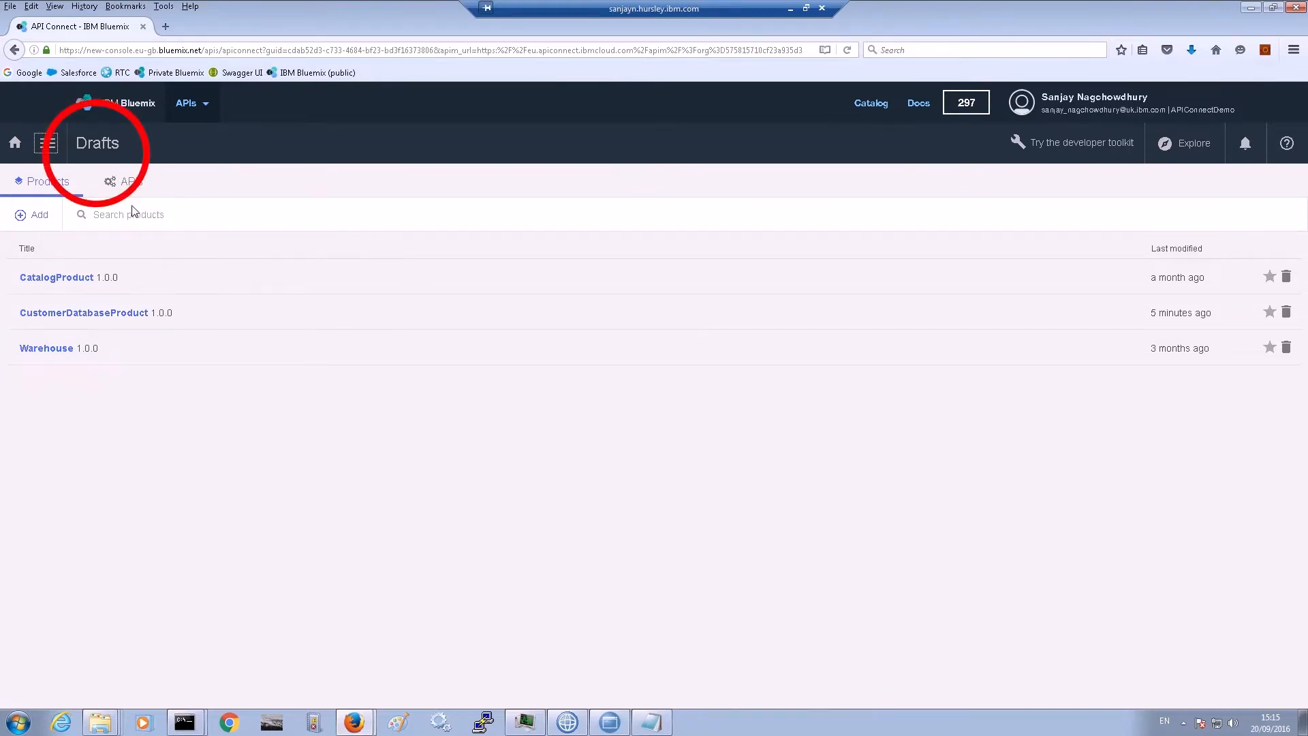
Open the Customer Database 1.0.0 draft API and add an API Key security definition
{"action": "left_click", "coordinate": [126, 182]}
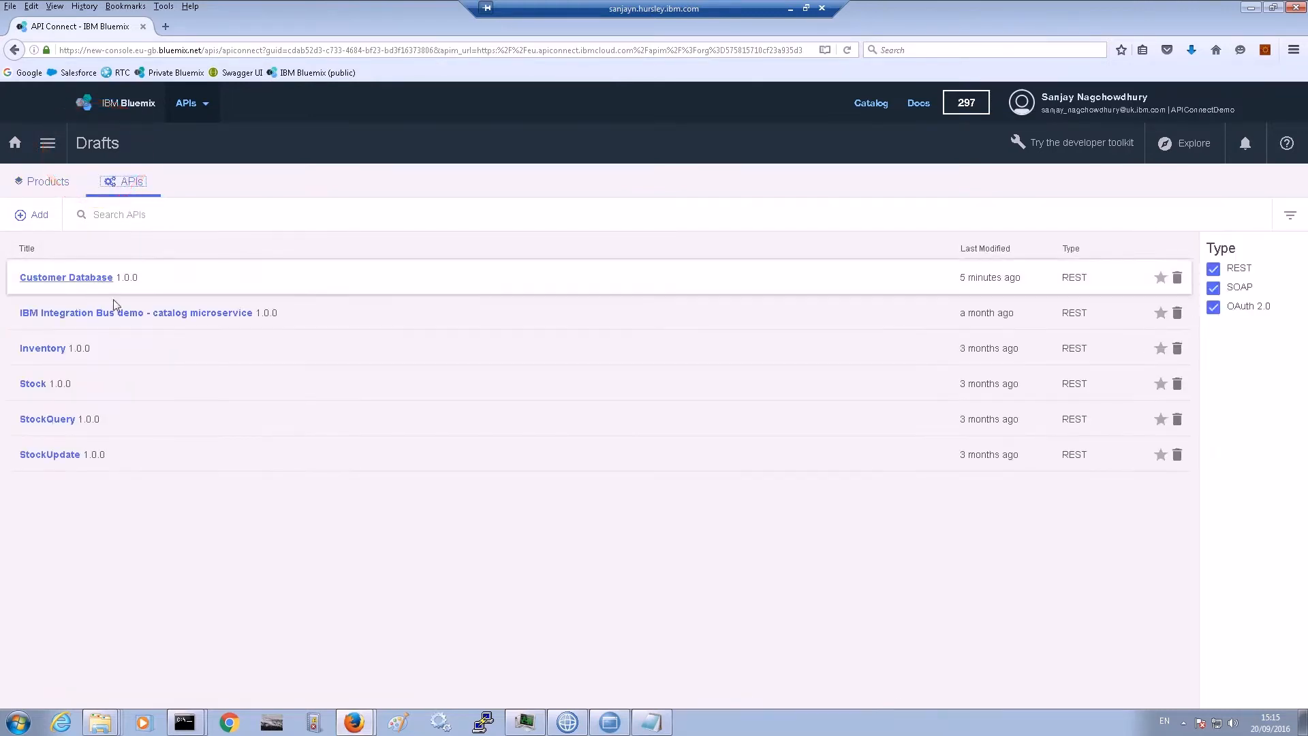
{"action": "left_click", "coordinate": [83, 280]}
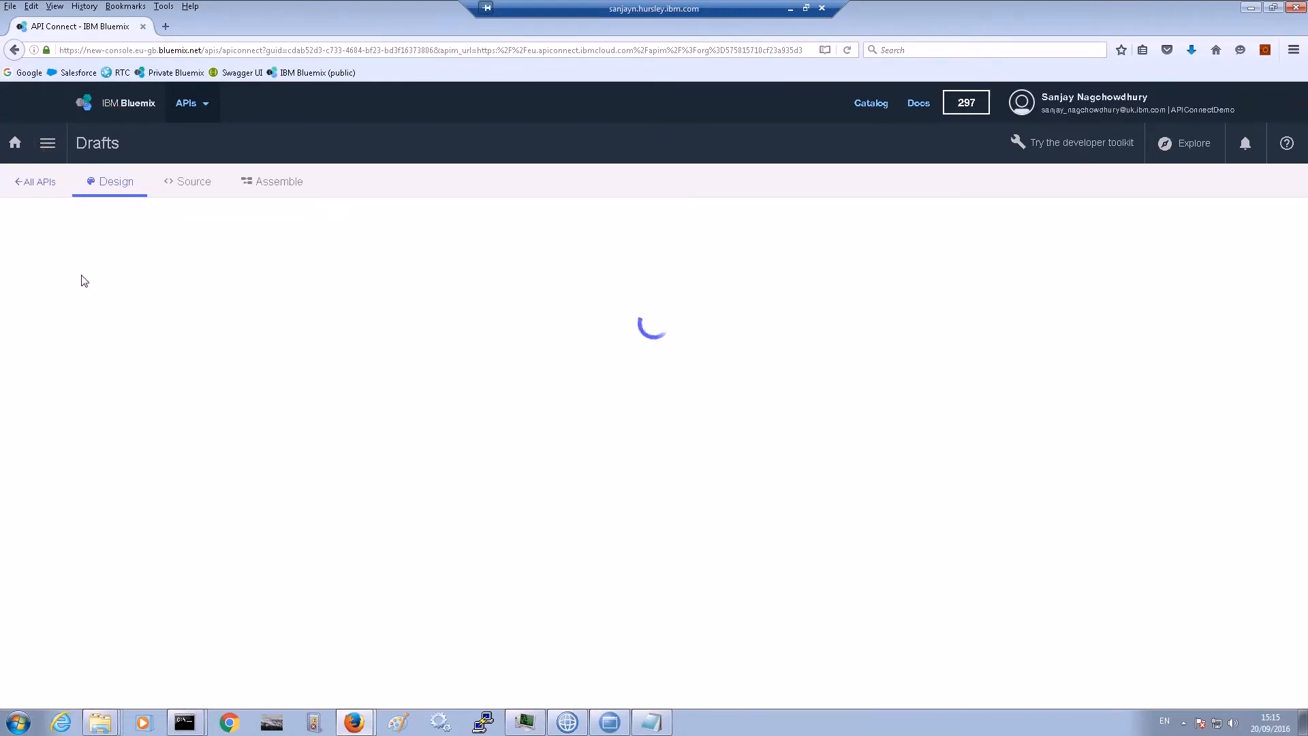
{"action": "left_click", "coordinate": [69, 386]}
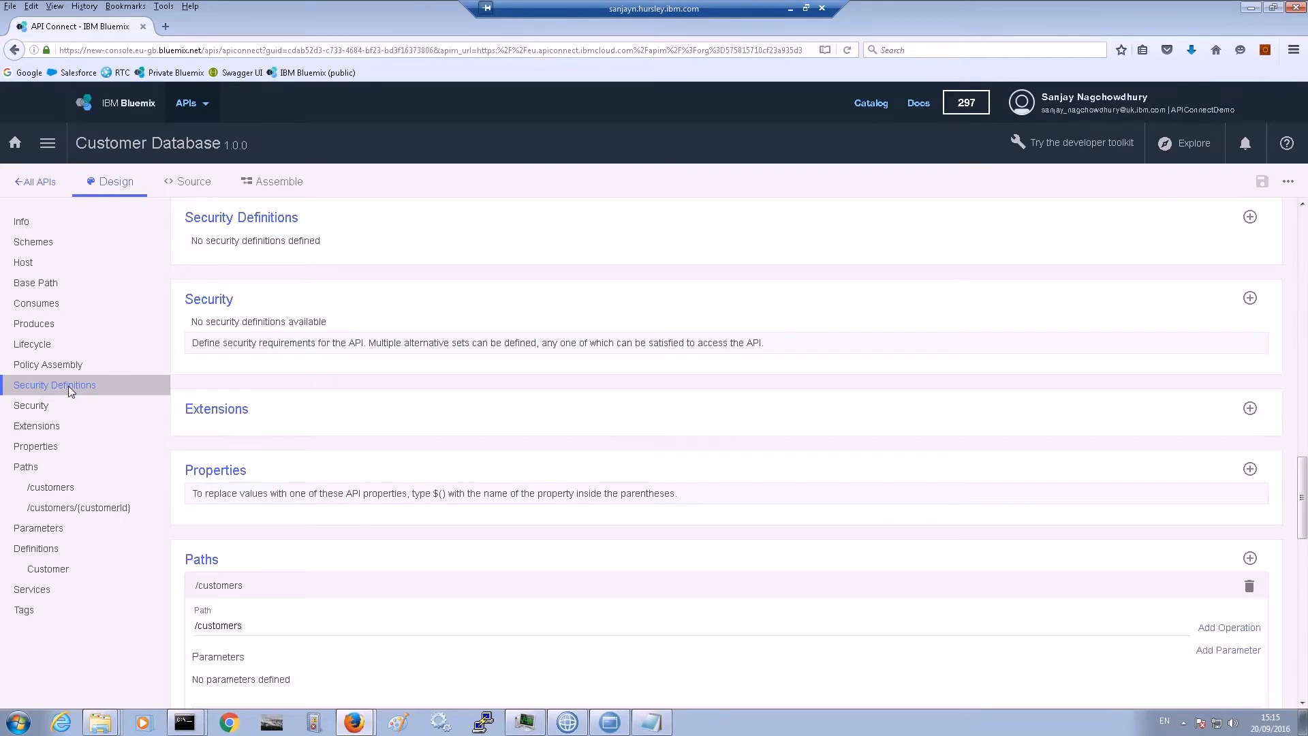
{"action": "left_click", "coordinate": [1252, 219]}
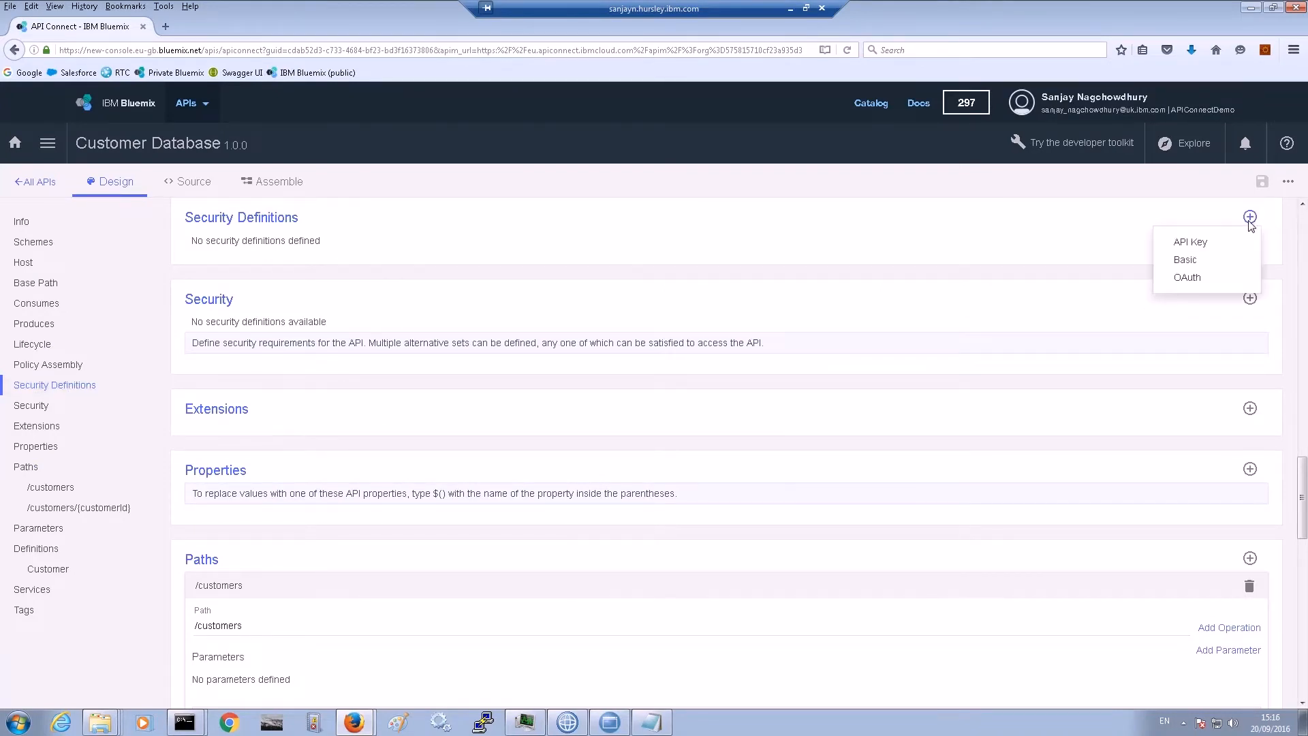
{"action": "left_click", "coordinate": [1199, 244]}
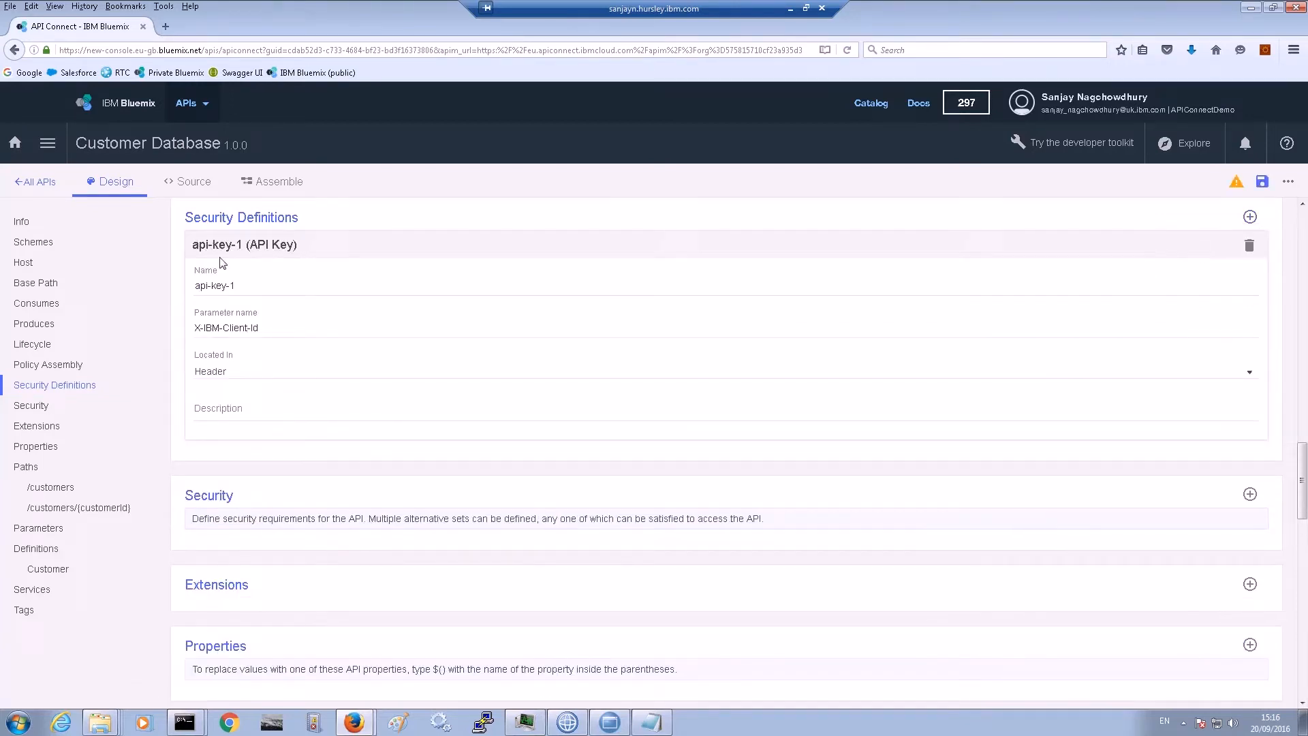
Add a security requirement to the Customer Database API and enable the api-key-1 definition in it
{"action": "left_click", "coordinate": [34, 405]}
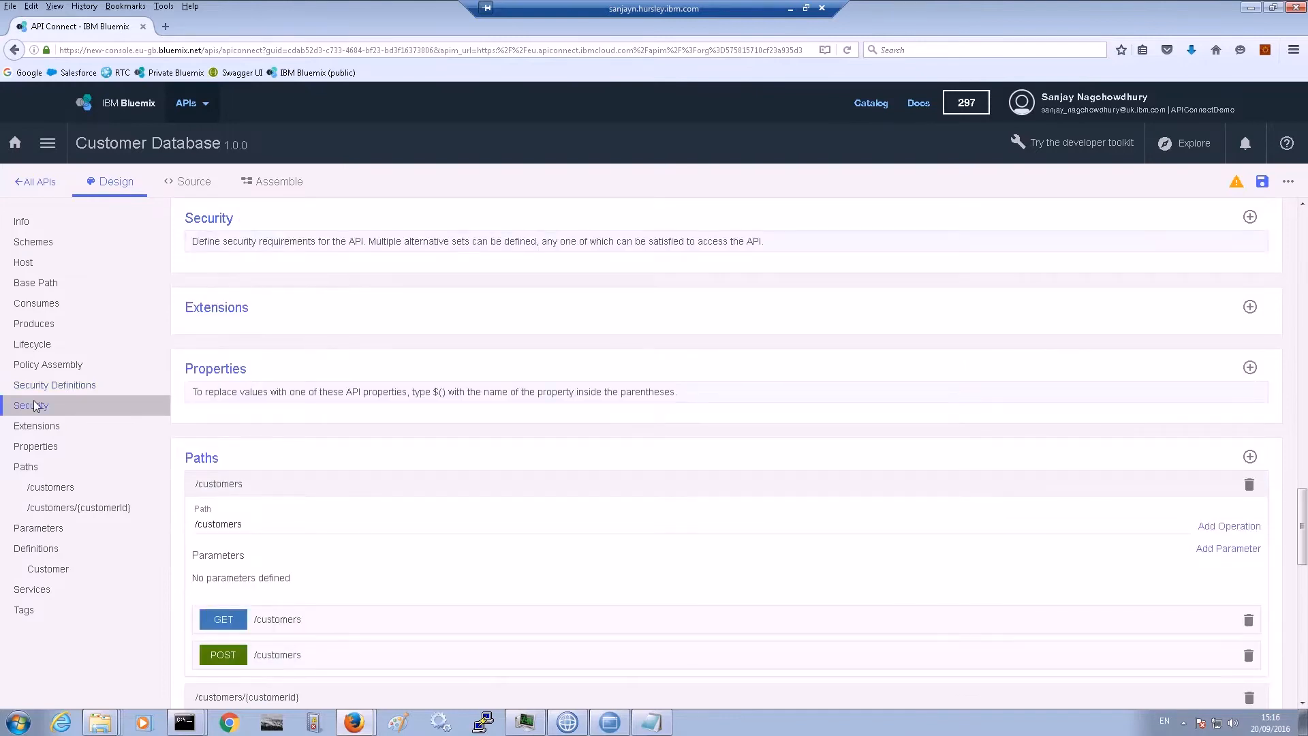
{"action": "left_click", "coordinate": [1251, 217]}
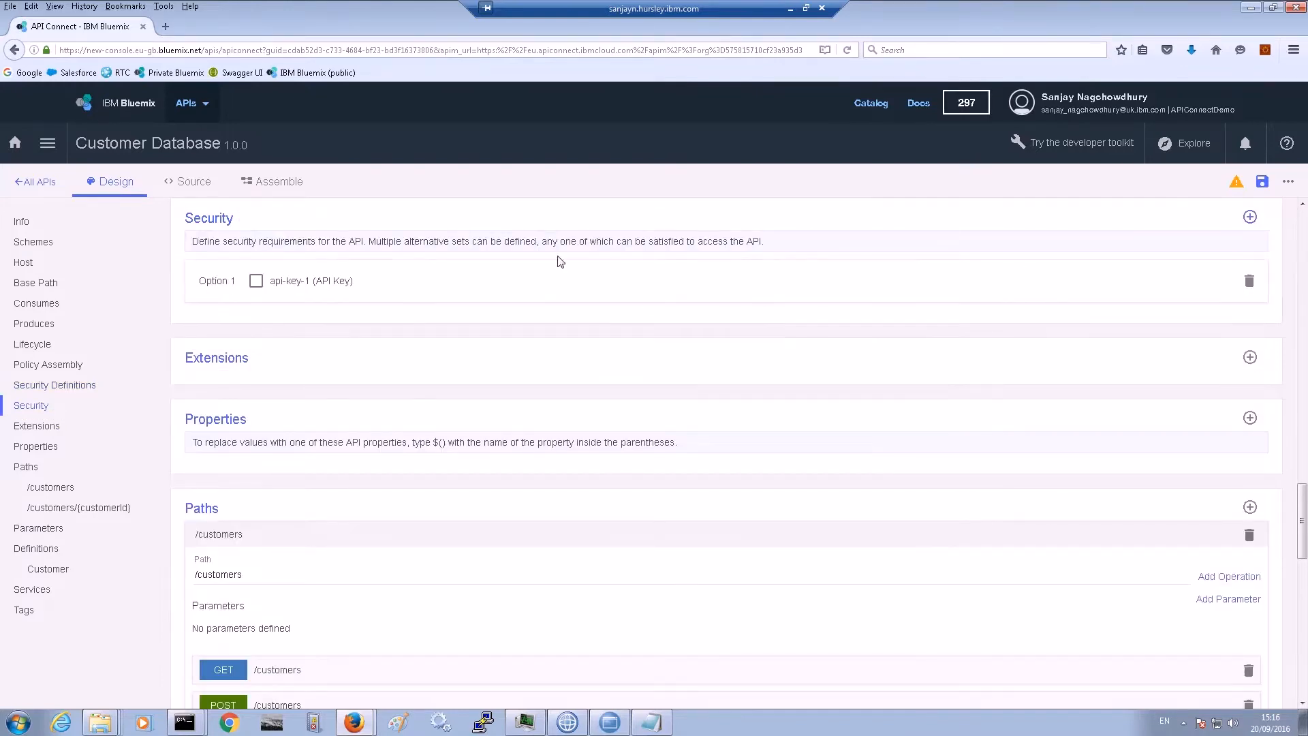
{"action": "left_click", "coordinate": [256, 282]}
Review the securityDefinitions and security sections in the API's source, save the API, and return to the drafts list
{"action": "left_click", "coordinate": [202, 185]}
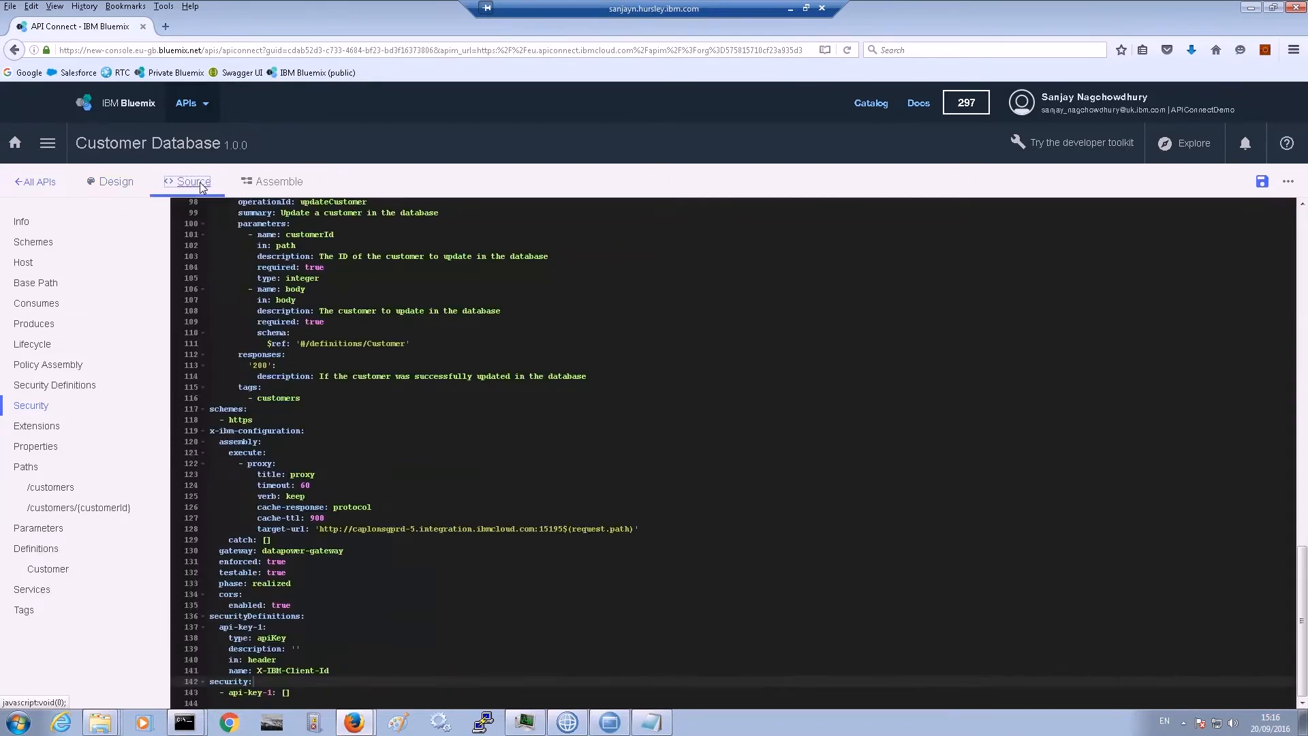
{"action": "left_click_drag", "start_coordinate": [210, 616], "coordinate": [329, 697]}
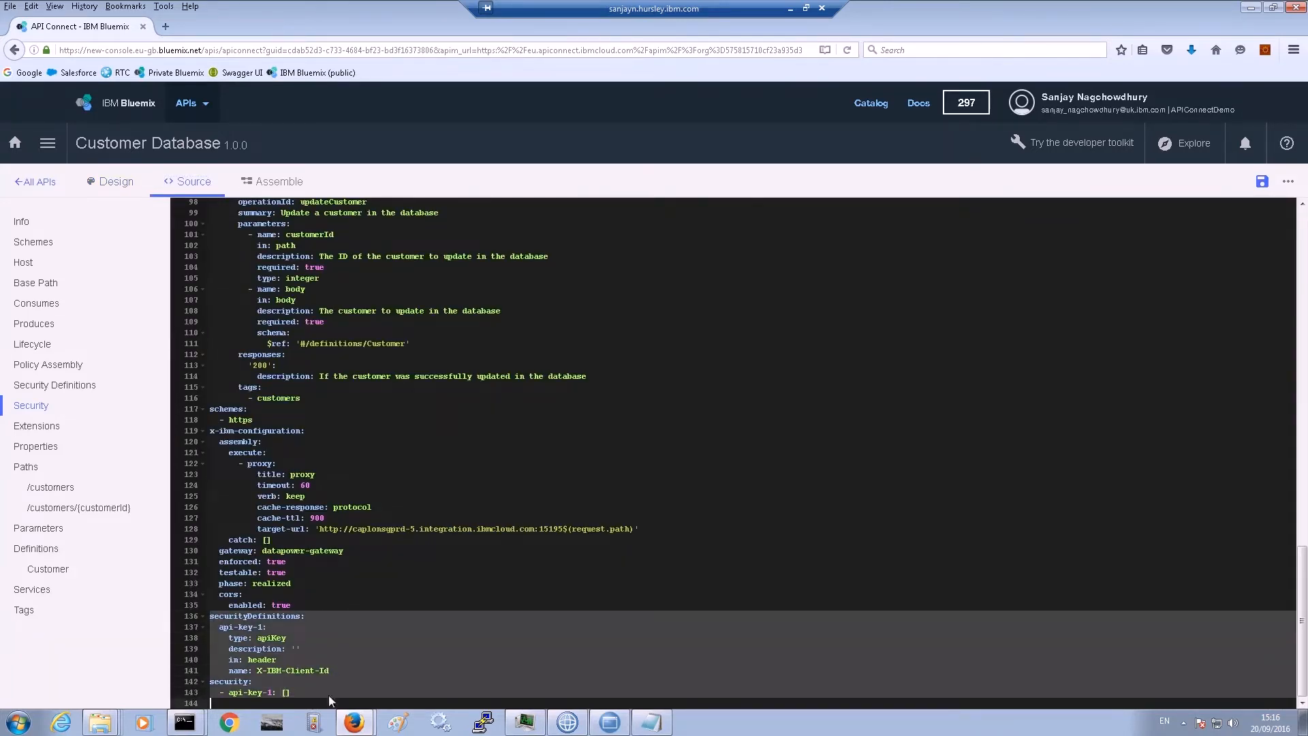
{"action": "left_click", "coordinate": [414, 657]}
{"action": "left_click", "coordinate": [34, 181]}
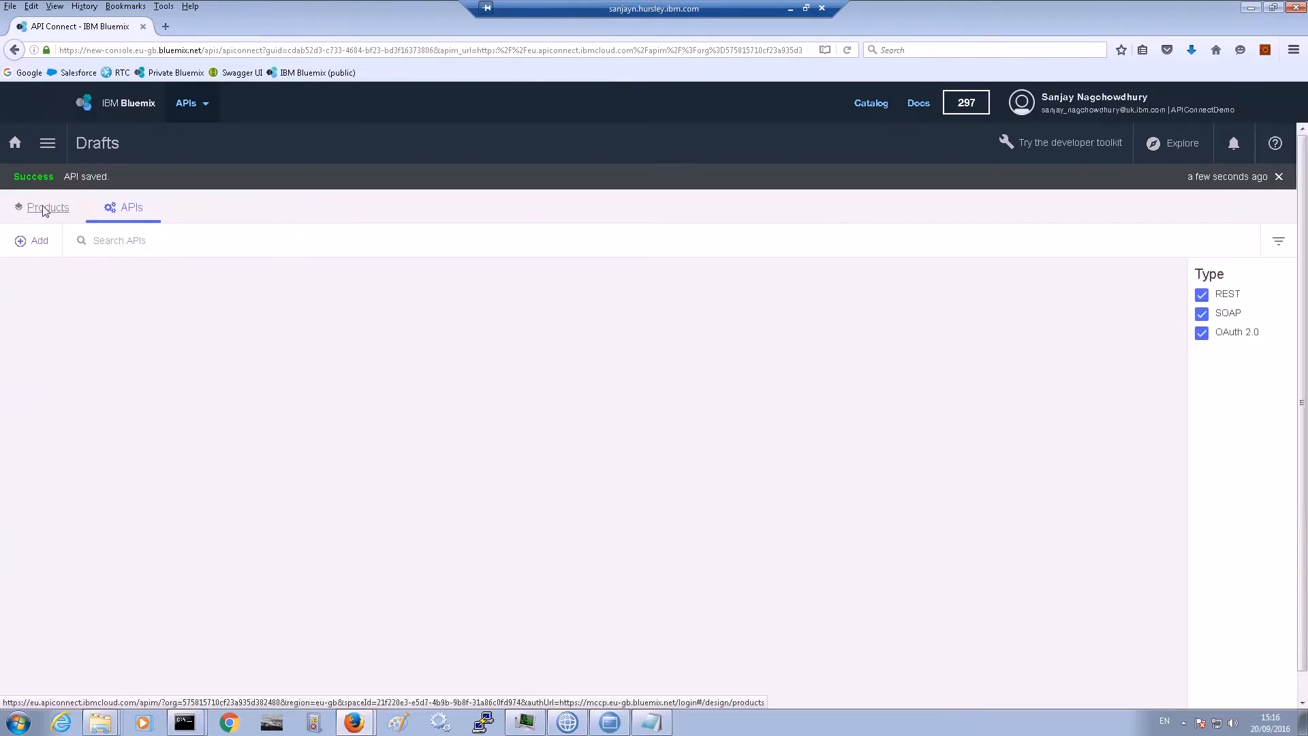
Stage the CustomerDatabaseProduct draft in the Sandbox catalog and publish it, visible to the public and subscribable by authenticated developers
{"action": "left_click", "coordinate": [49, 209]}
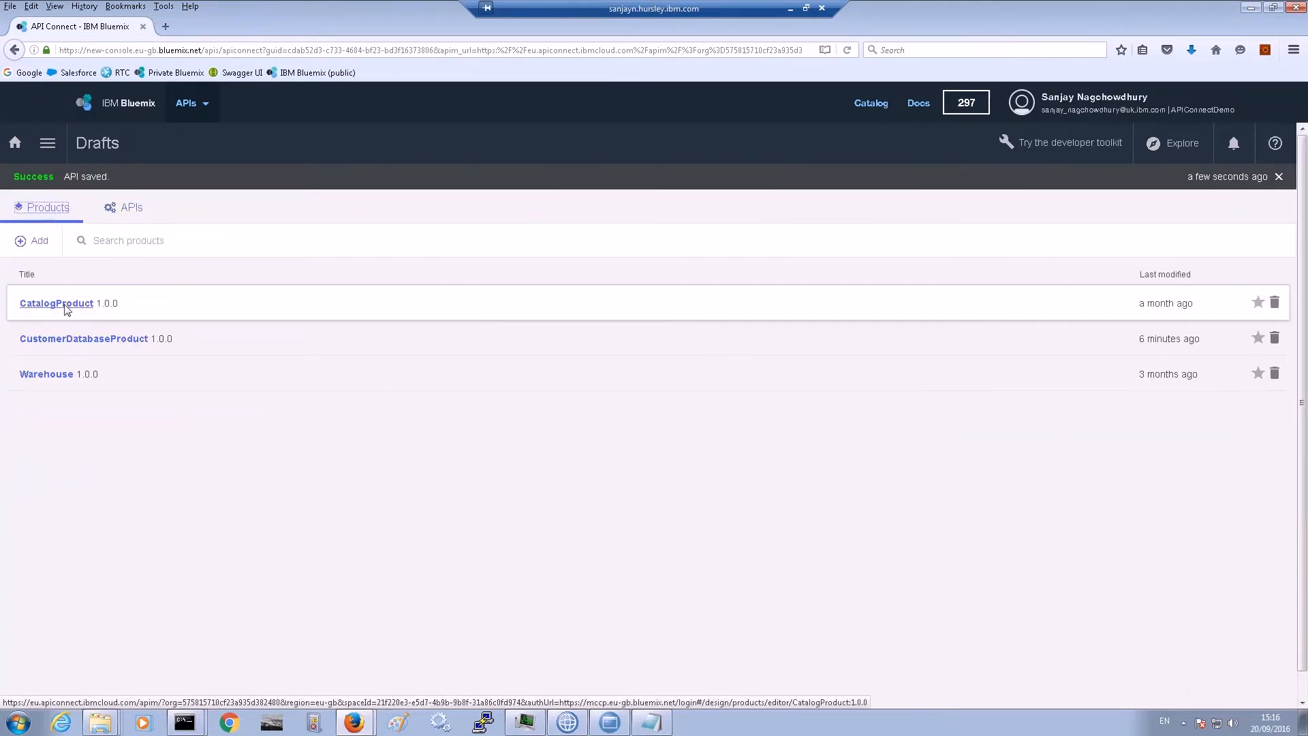
{"action": "left_click", "coordinate": [70, 342]}
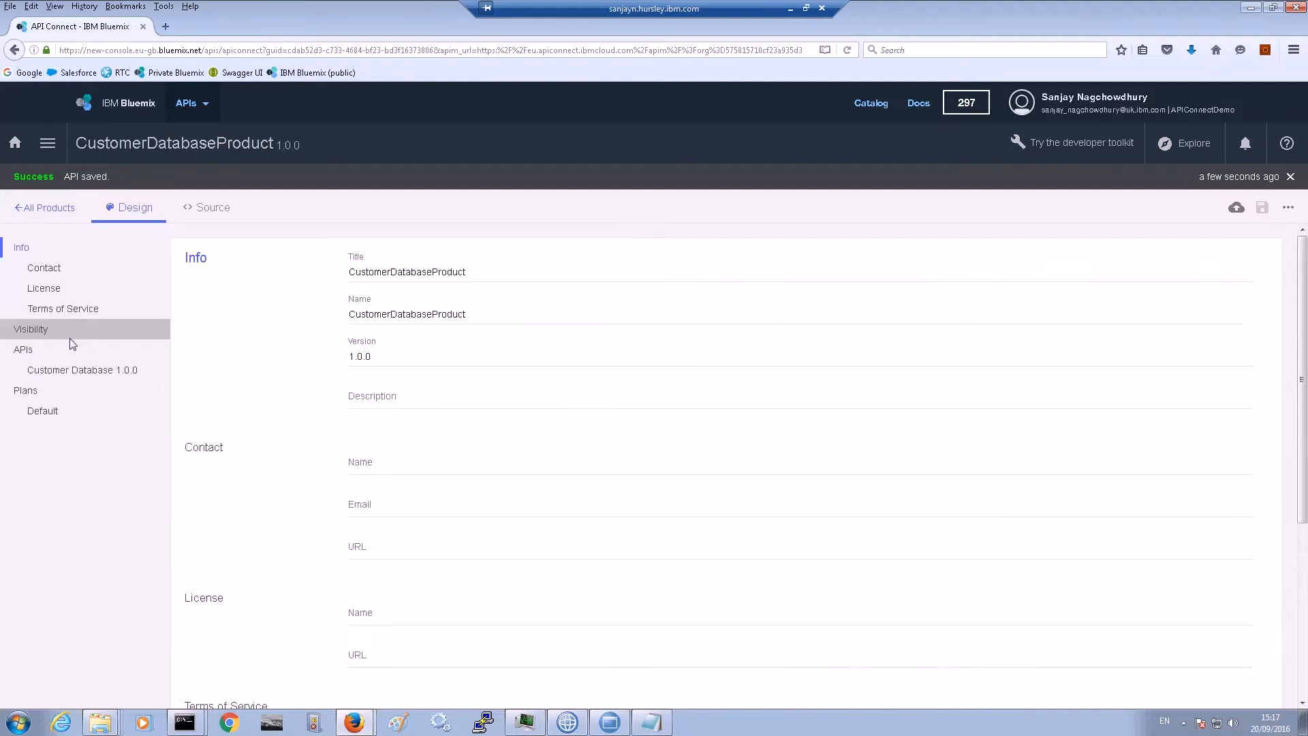
{"action": "left_click", "coordinate": [1236, 207]}
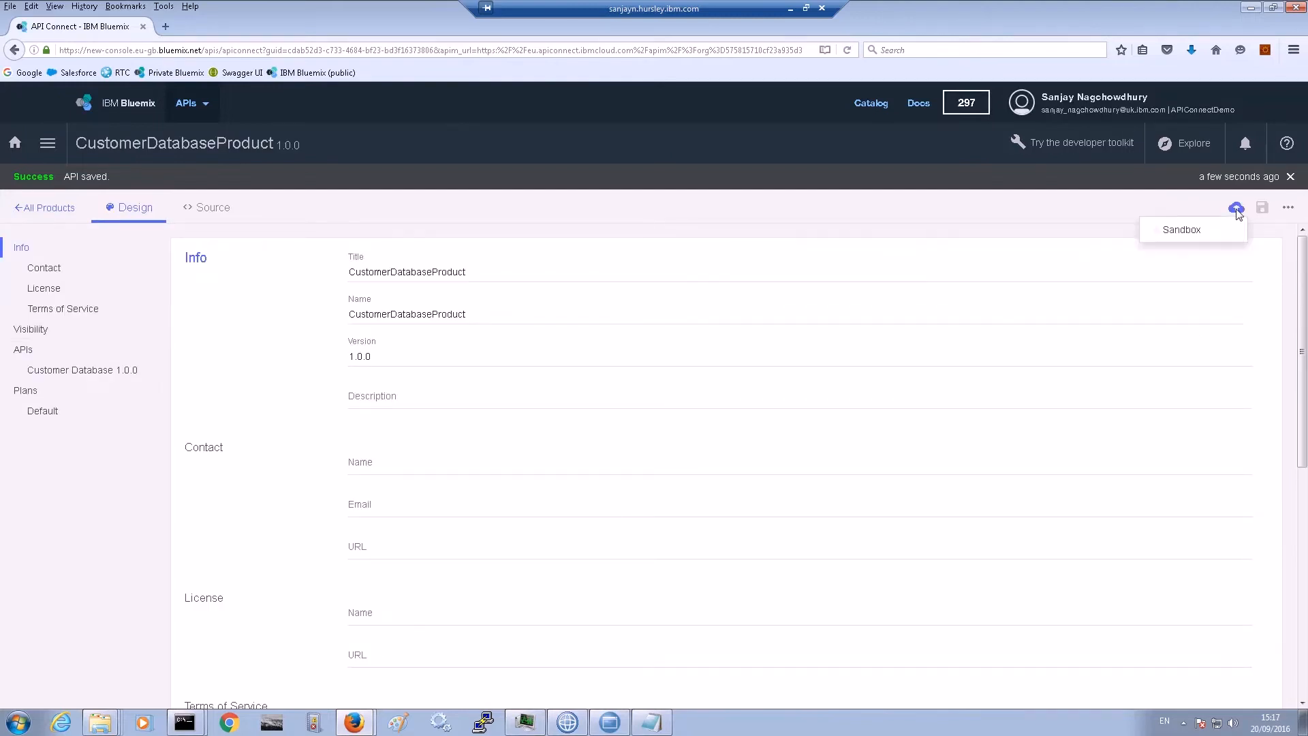
{"action": "left_click", "coordinate": [1194, 232]}
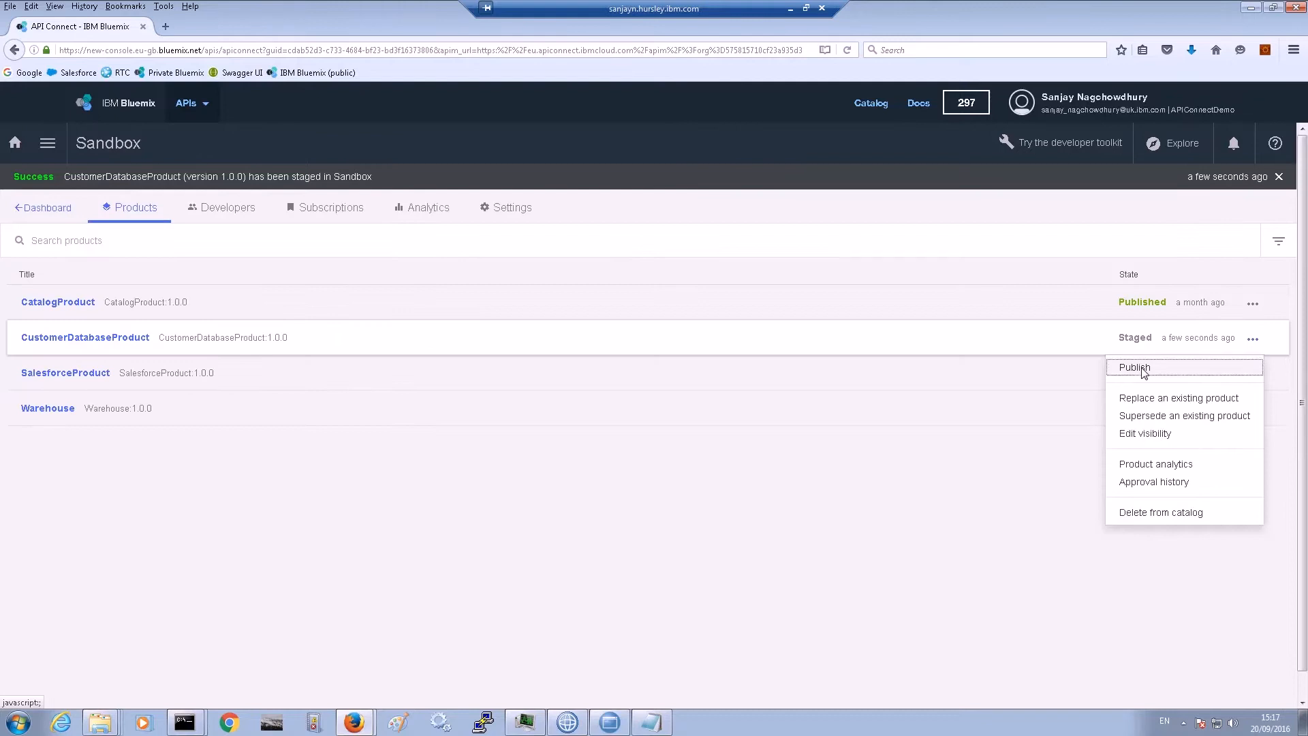
{"action": "left_click", "coordinate": [1130, 367]}
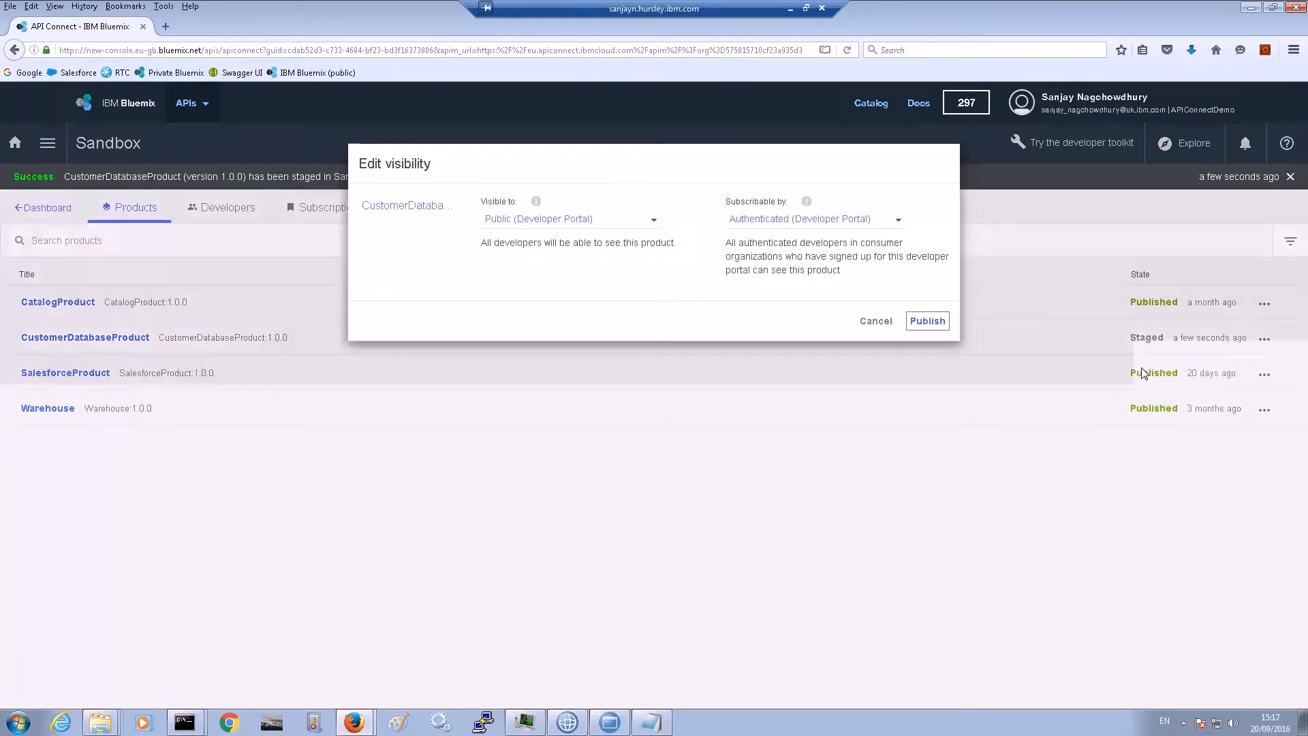
{"action": "left_click", "coordinate": [923, 323]}
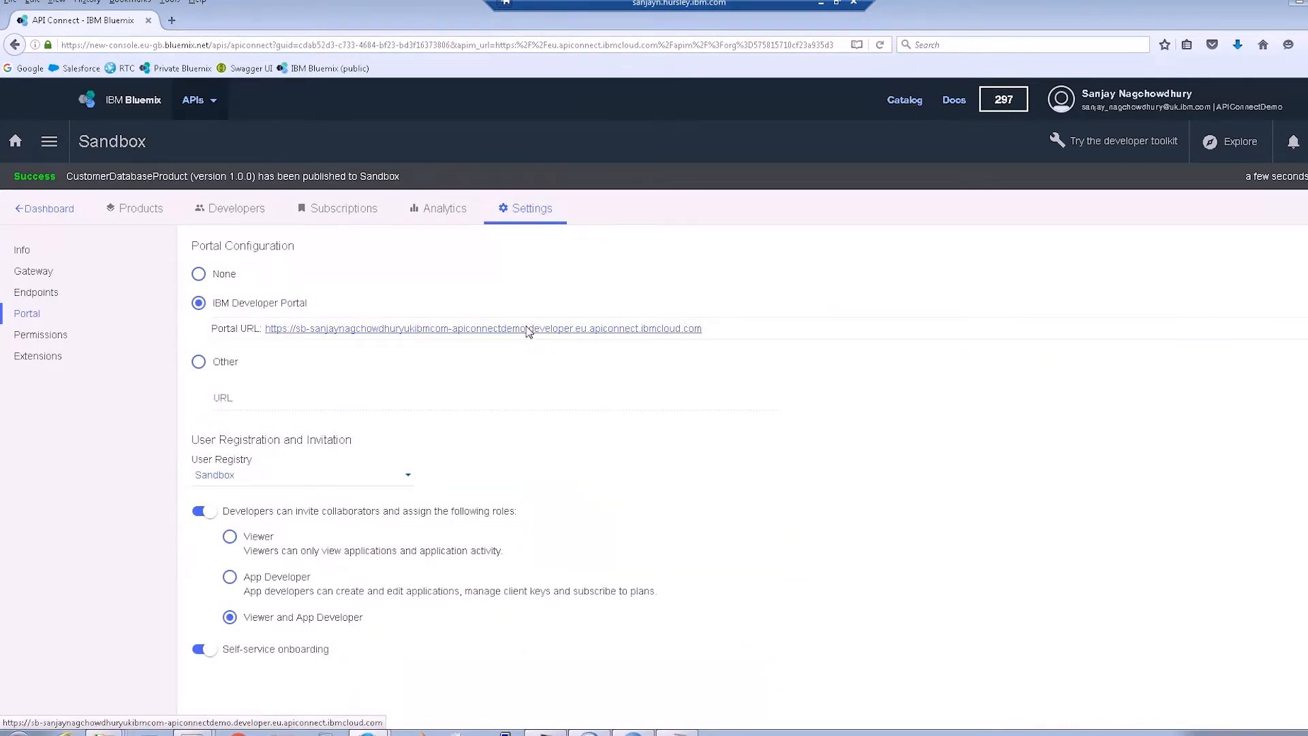
Open the IBM Developer Portal through the Sandbox portal URL and log in with the saved credentials
{"action": "left_click", "coordinate": [529, 329]}
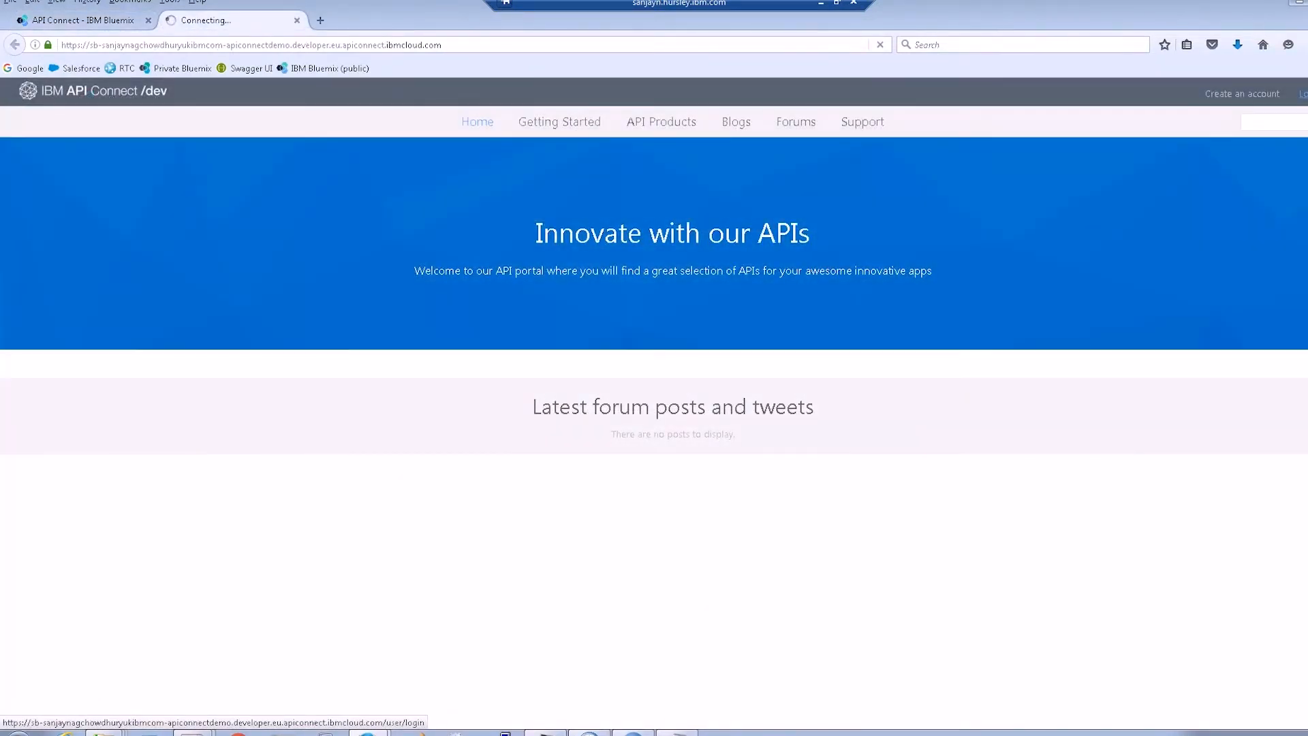
{"action": "left_click", "coordinate": [1302, 93]}
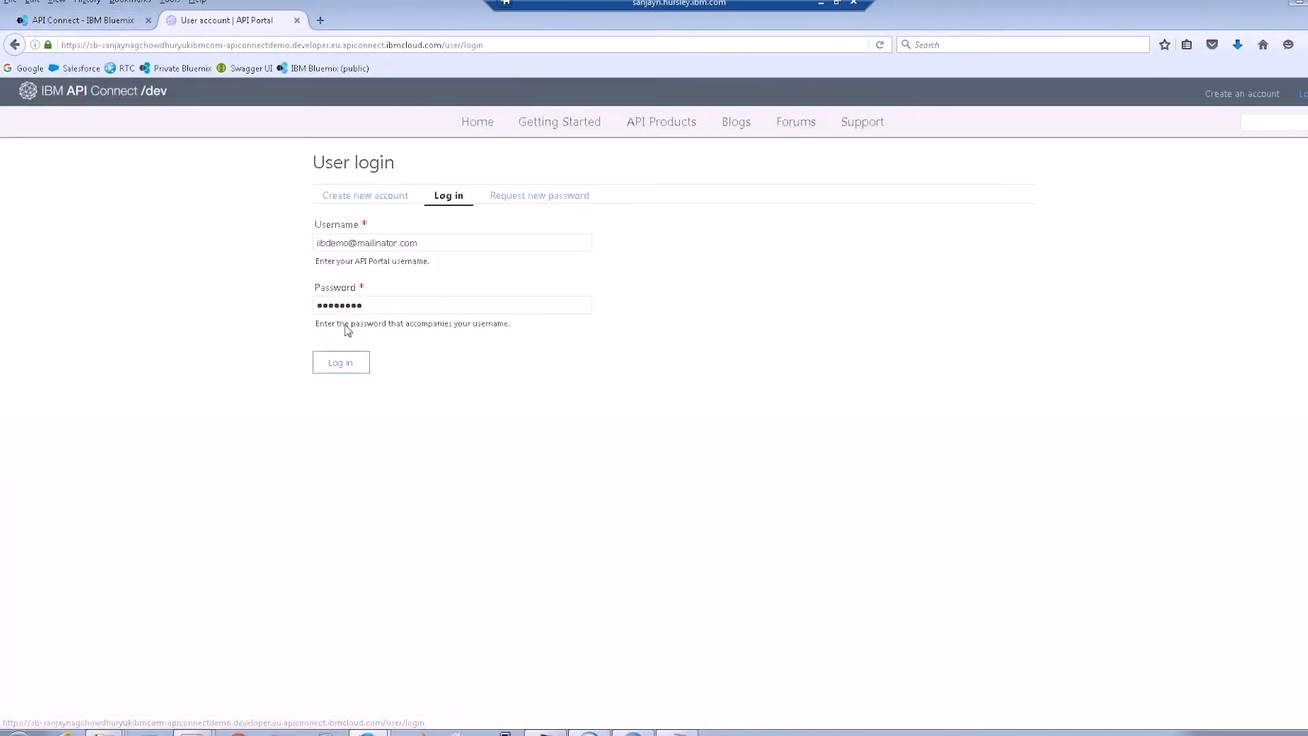
{"action": "left_click", "coordinate": [342, 365]}
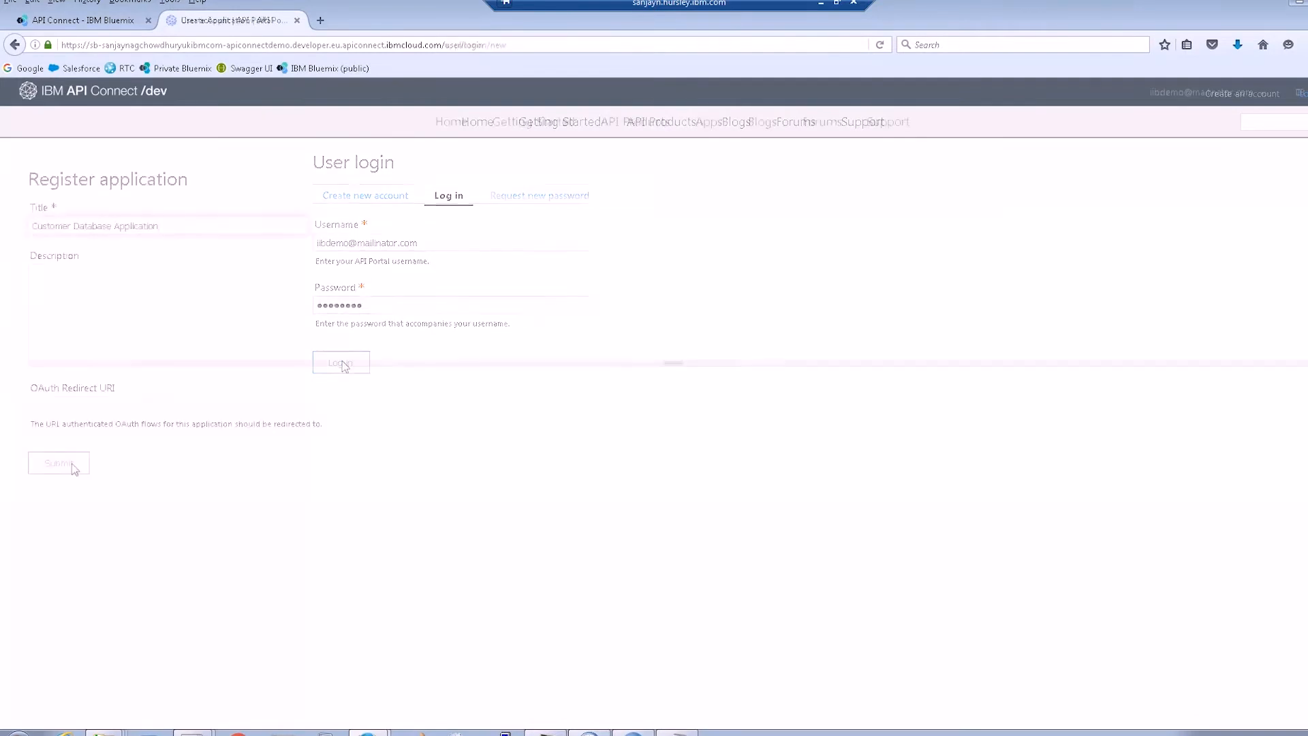
Register the application titled Customer Database Application, then reveal its client ID and select the whole value
{"action": "left_click", "coordinate": [73, 466]}
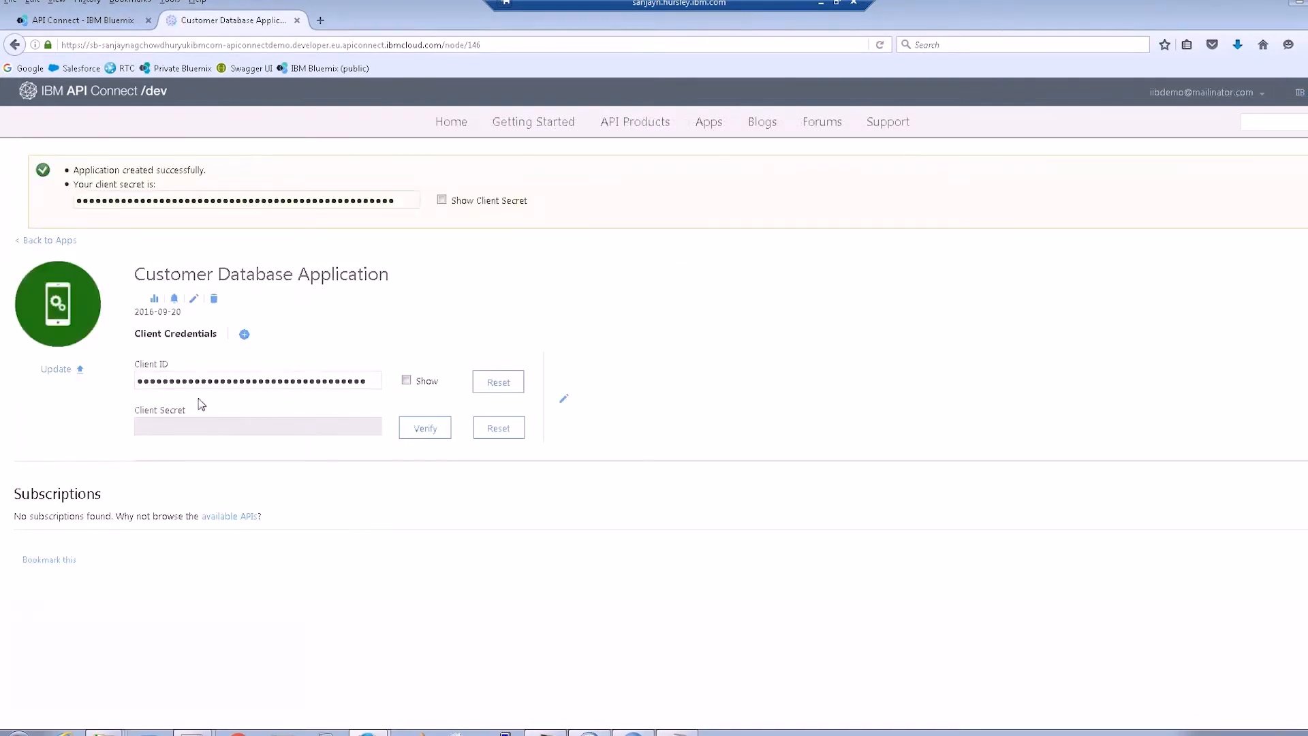
{"action": "left_click", "coordinate": [406, 379]}
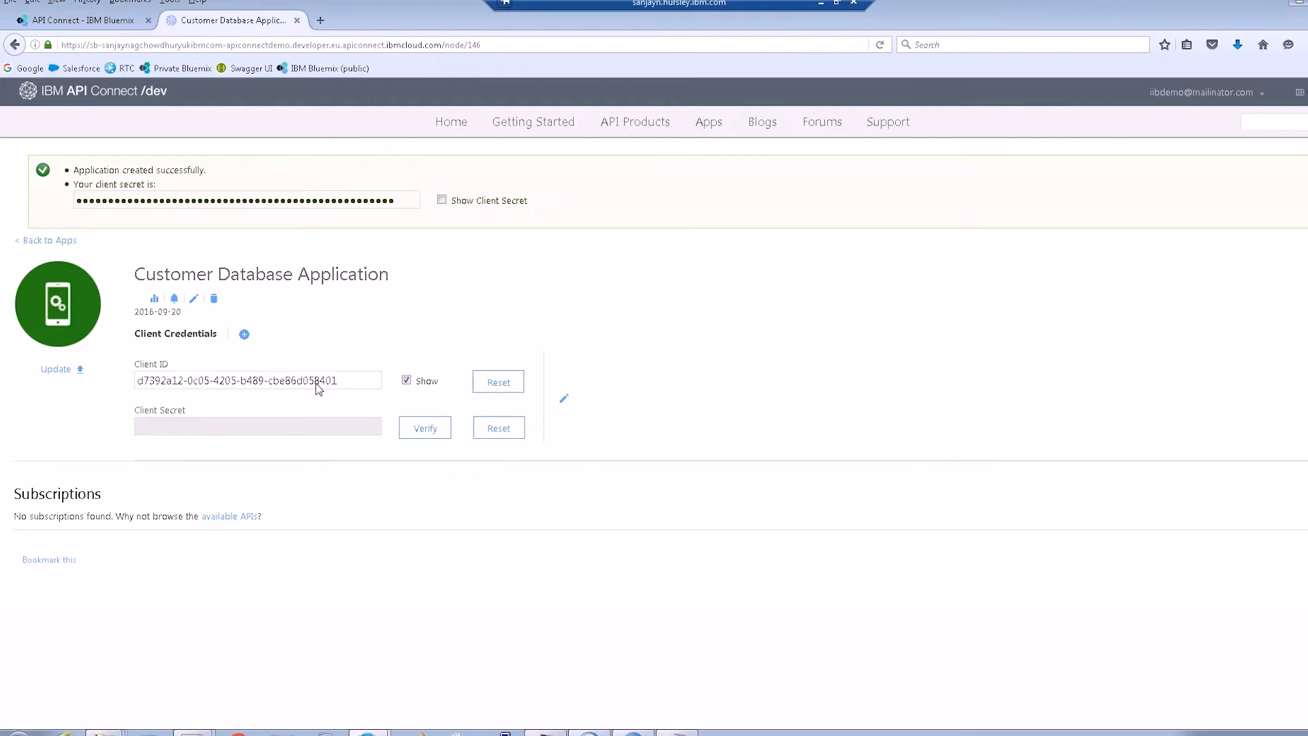
{"action": "left_click_drag", "start_coordinate": [343, 382], "coordinate": [127, 380]}
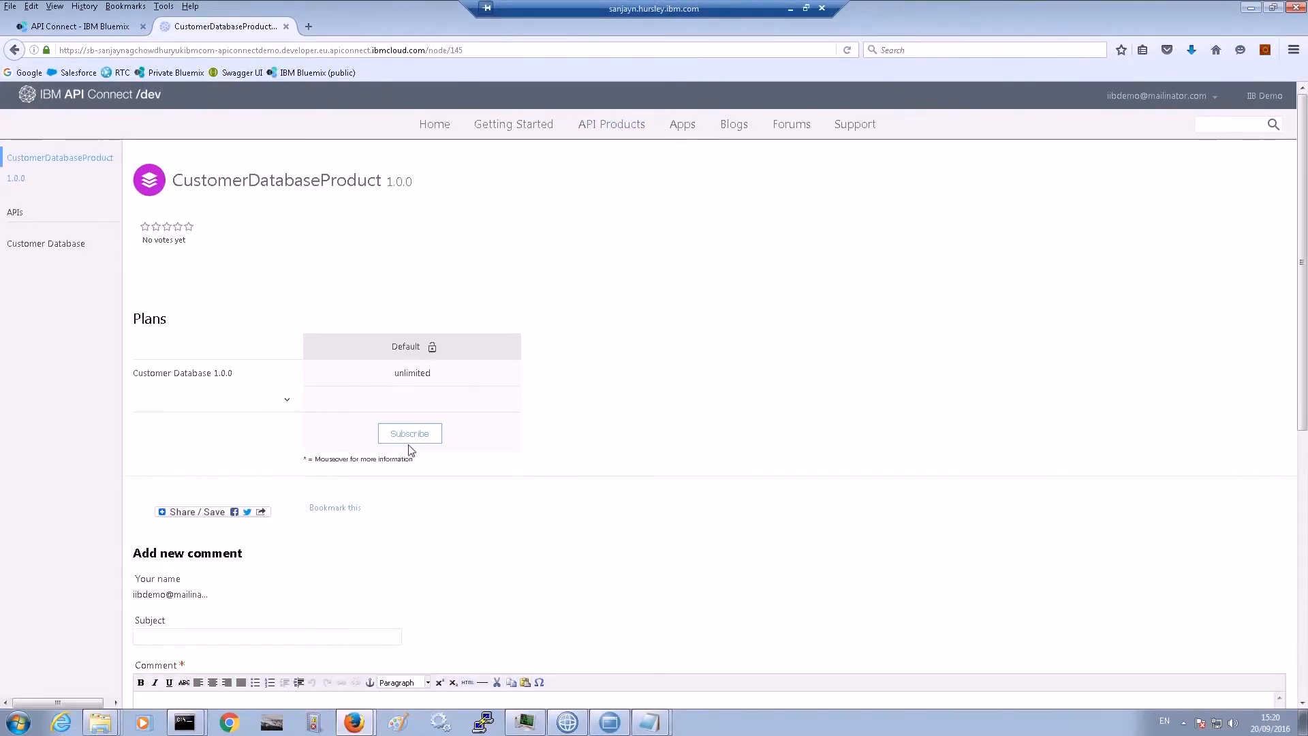
Subscribe Customer Database Application to the Default plan of CustomerDatabaseProduct and download the Customer Database API's Swagger document
{"action": "left_click", "coordinate": [412, 434]}
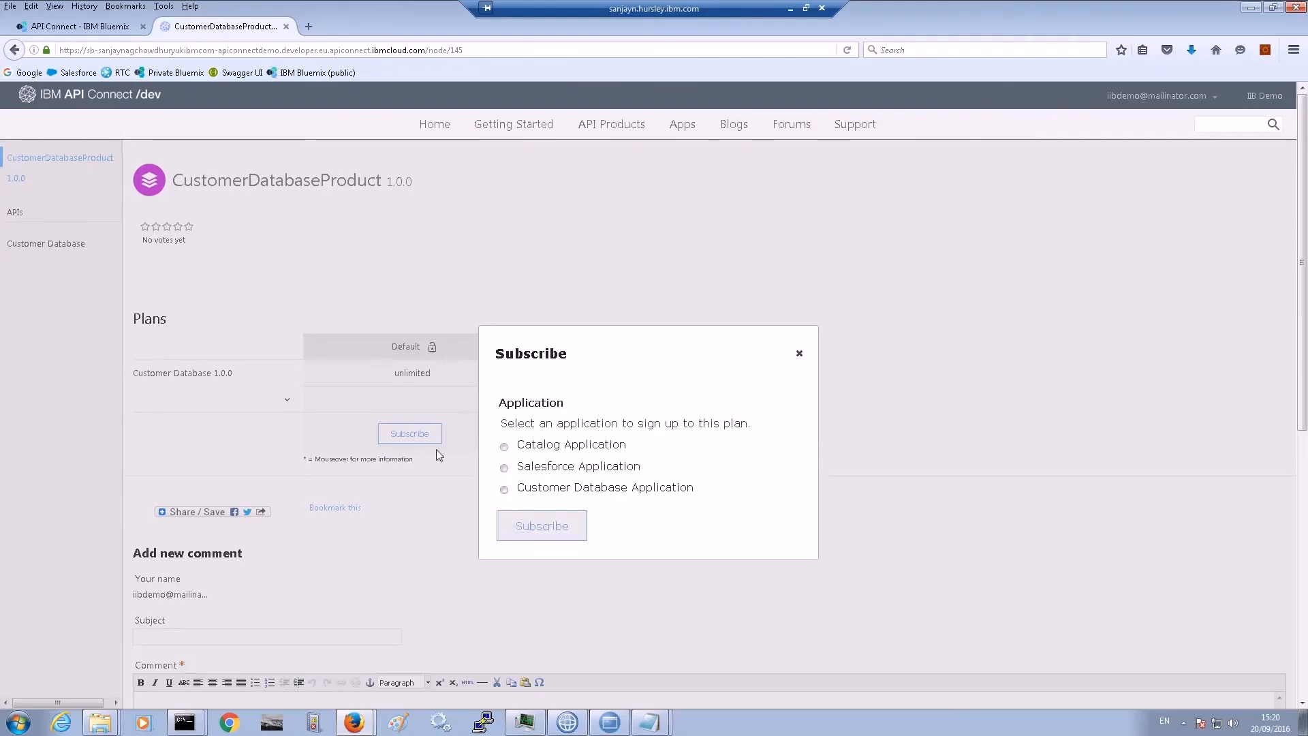
{"action": "left_click", "coordinate": [505, 490]}
{"action": "left_click", "coordinate": [538, 530]}
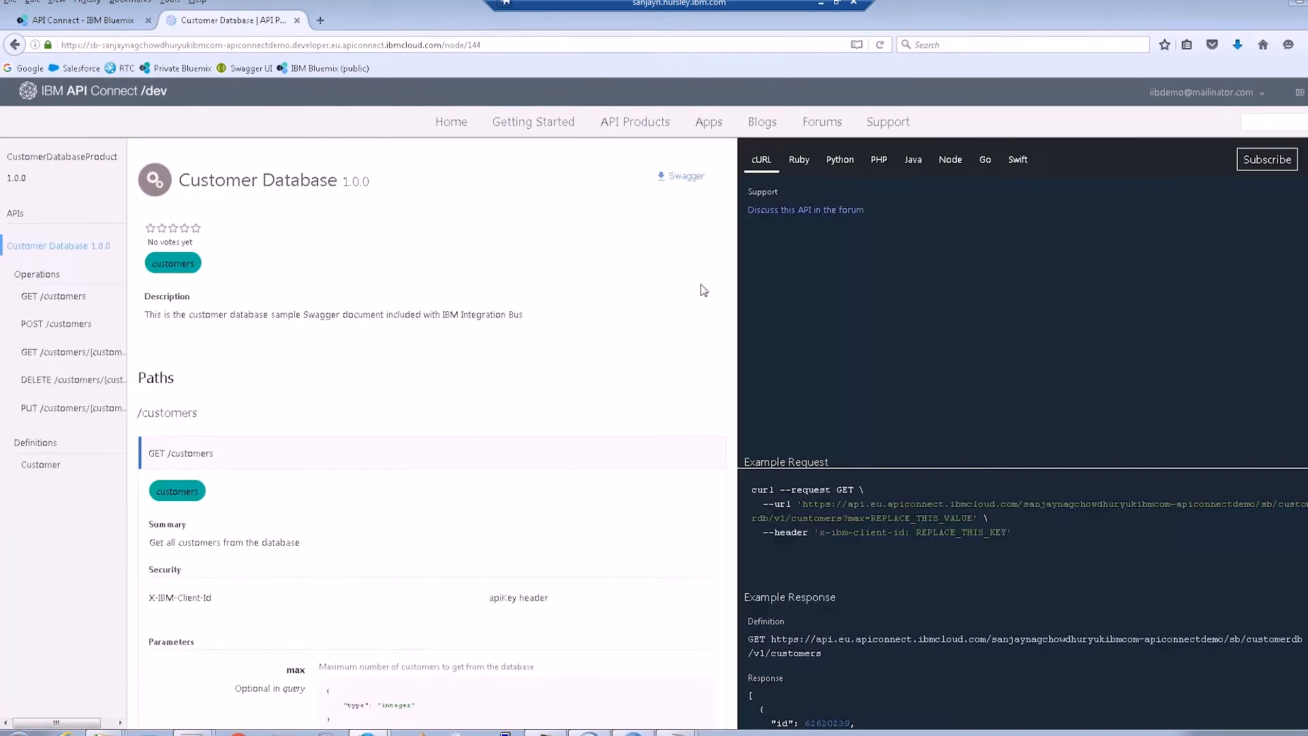
{"action": "left_click", "coordinate": [672, 180]}
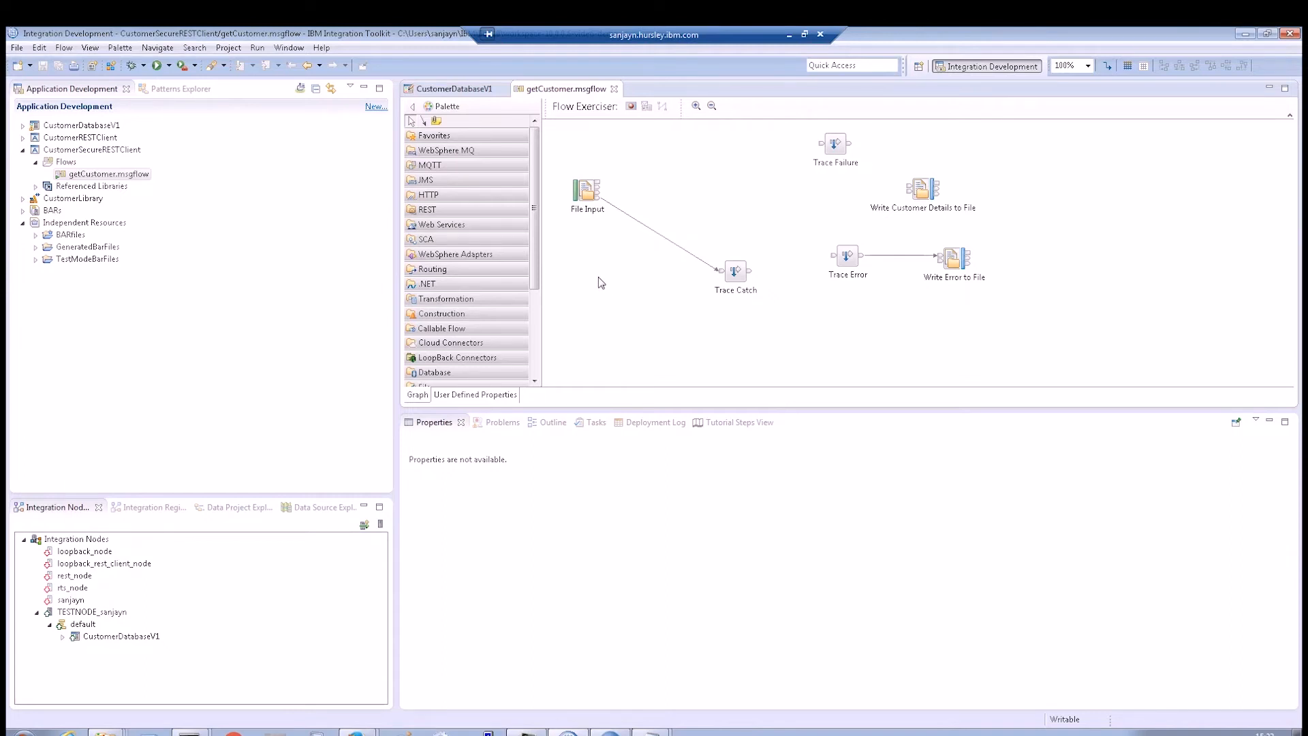
Place a RESTRequest node after File Input and choose to select its Swagger document from a referenced project or file system
{"action": "left_click", "coordinate": [450, 211]}
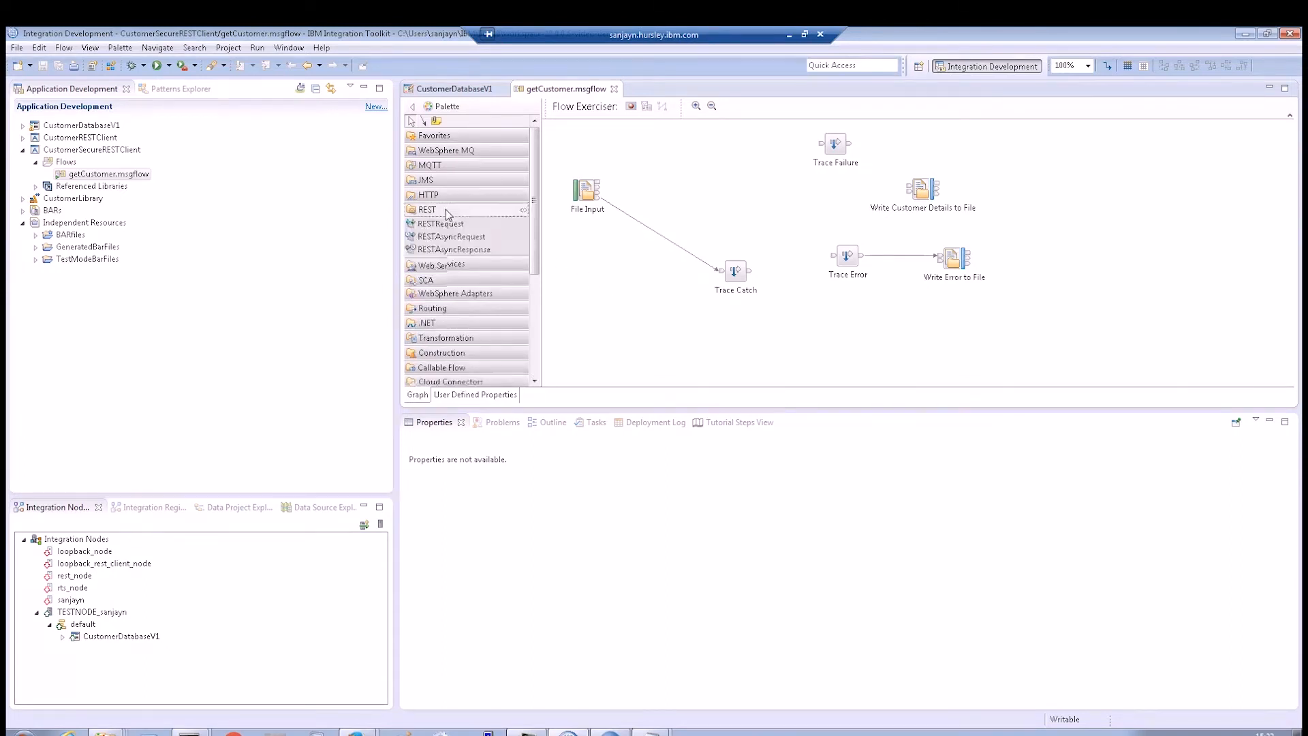
{"action": "left_click", "coordinate": [444, 225]}
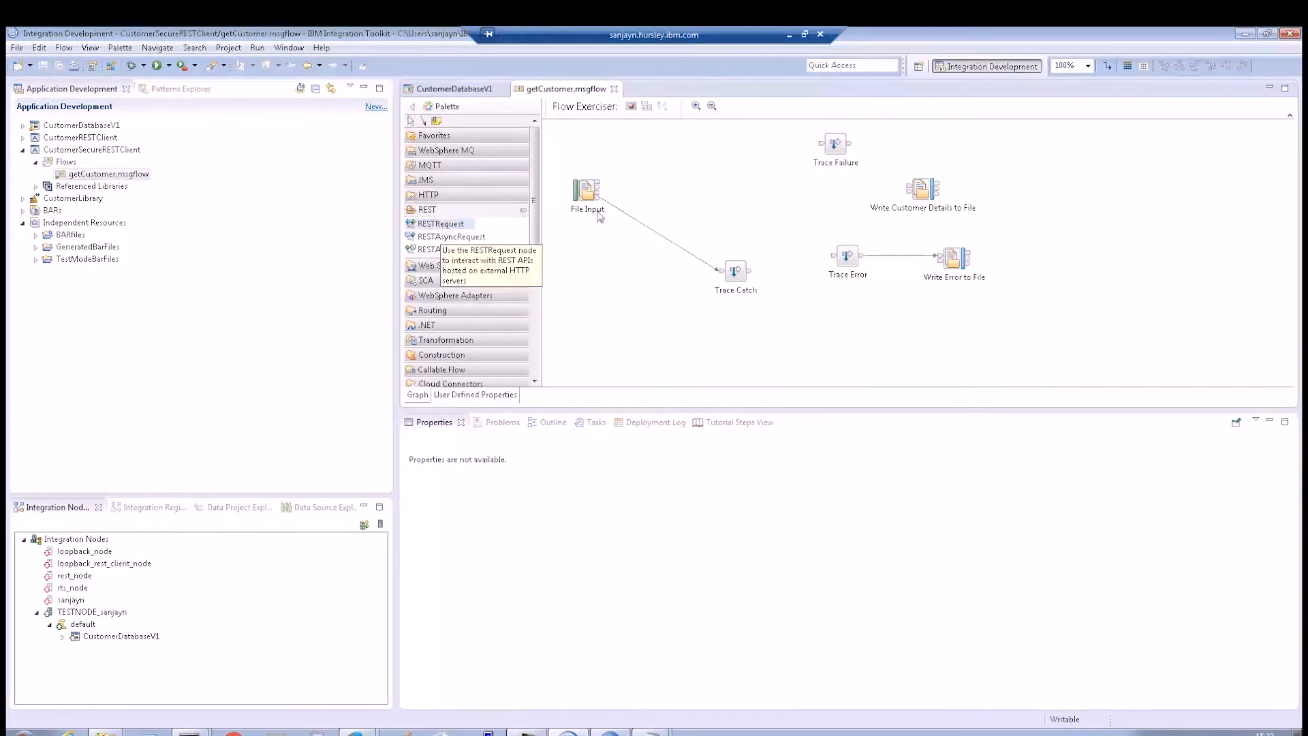
{"action": "left_click", "coordinate": [723, 193]}
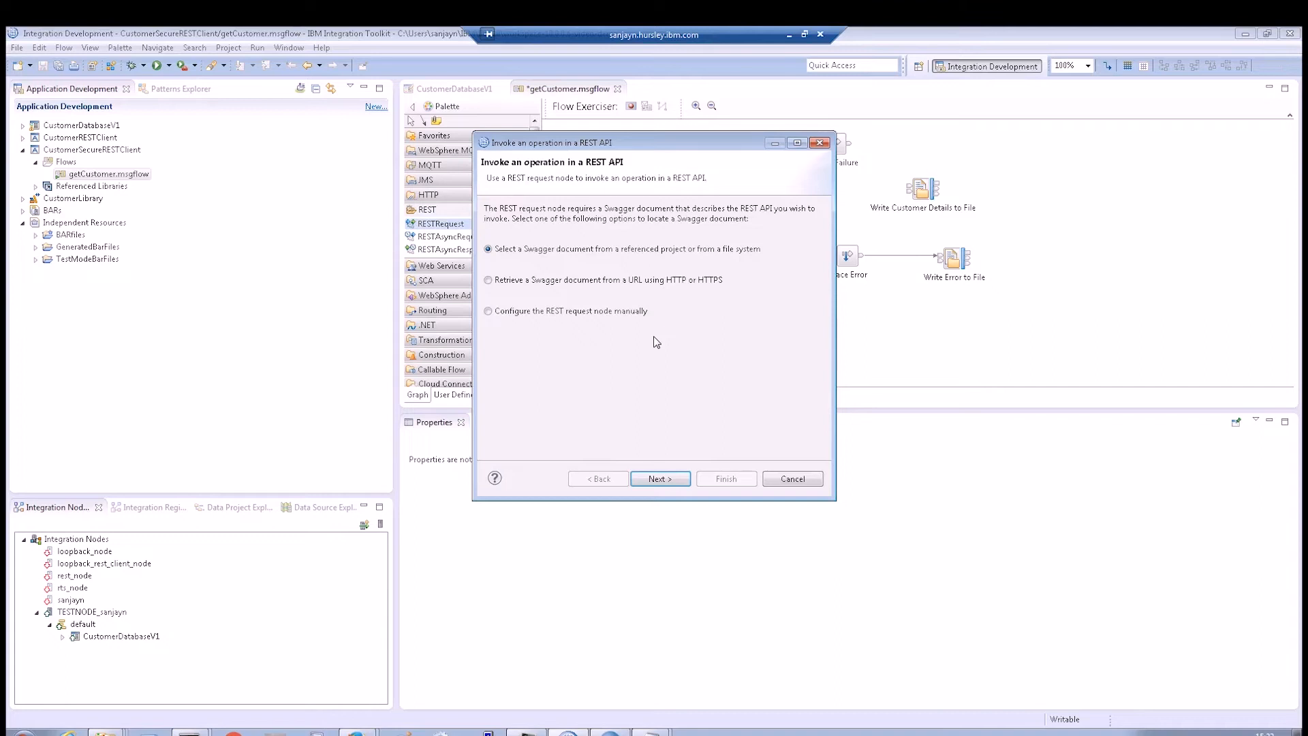
{"action": "left_click", "coordinate": [671, 485]}
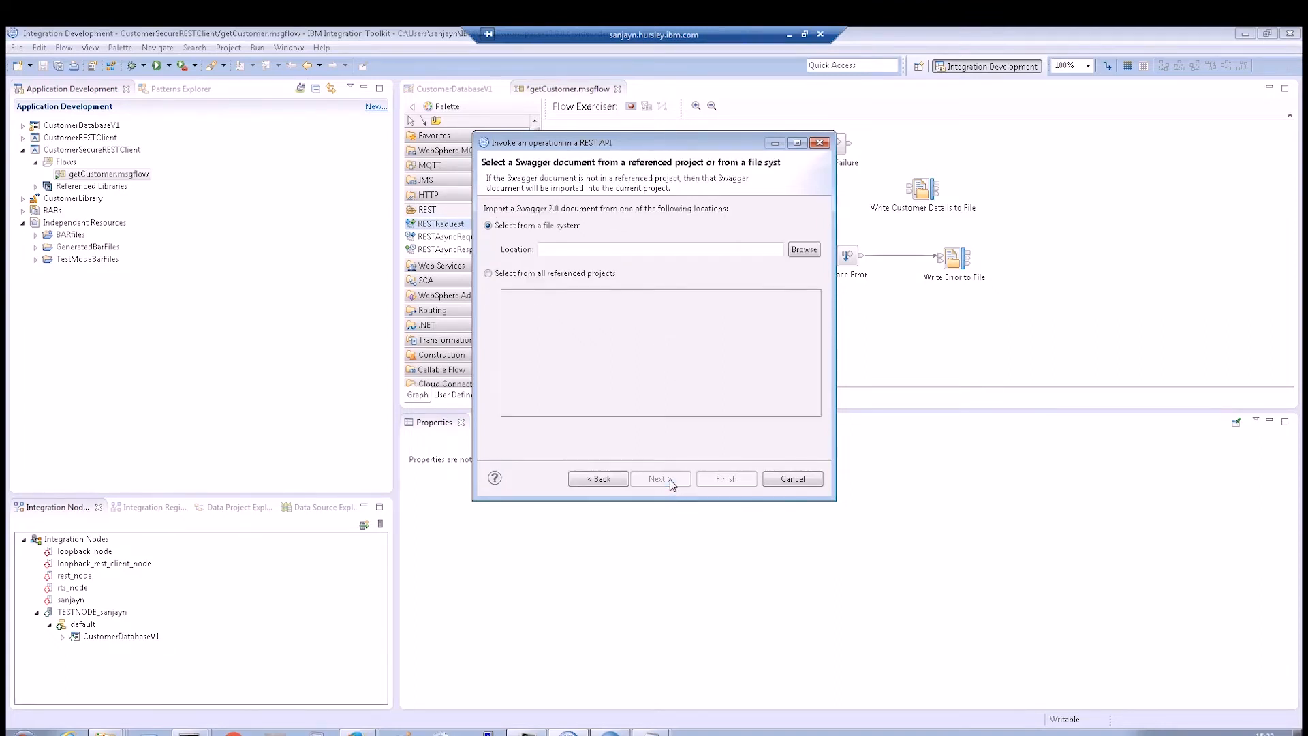
Import Customer Database.yaml from the Downloads folder and configure the REST request node for the getCustomer operation
{"action": "left_click", "coordinate": [804, 249]}
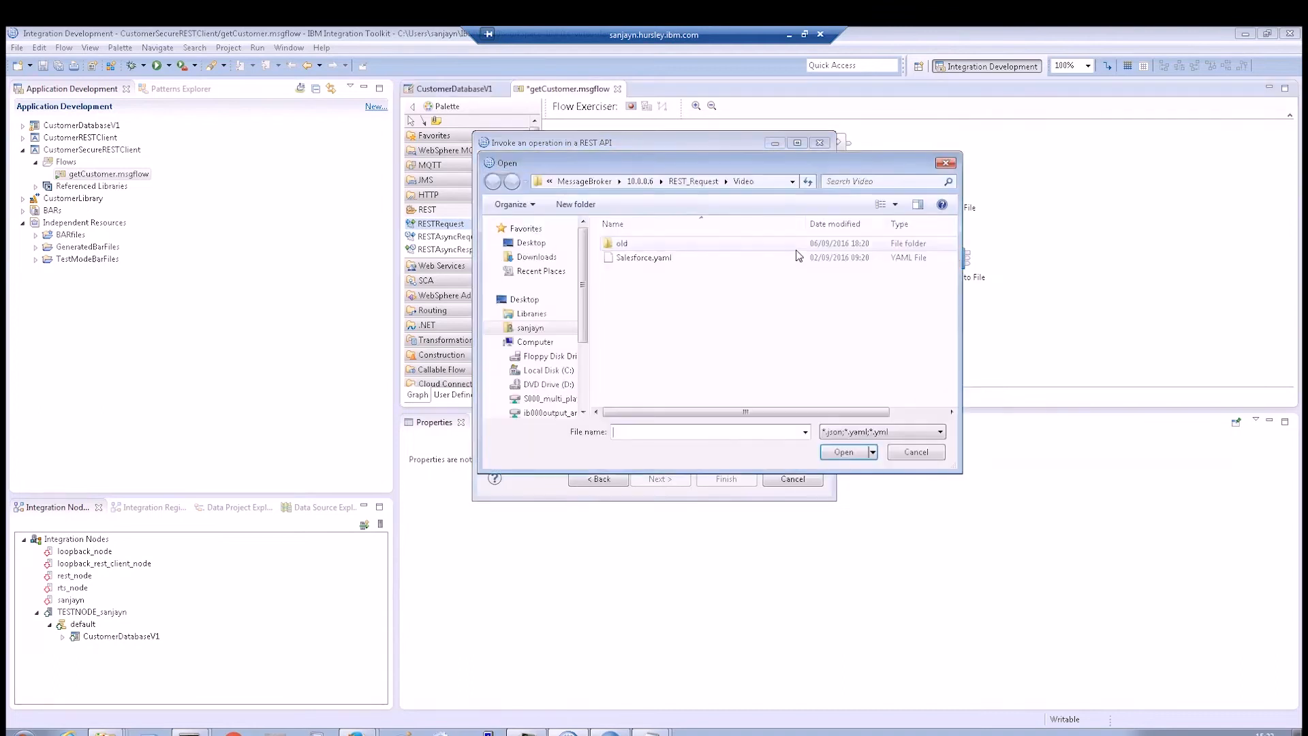
{"action": "left_click", "coordinate": [537, 257]}
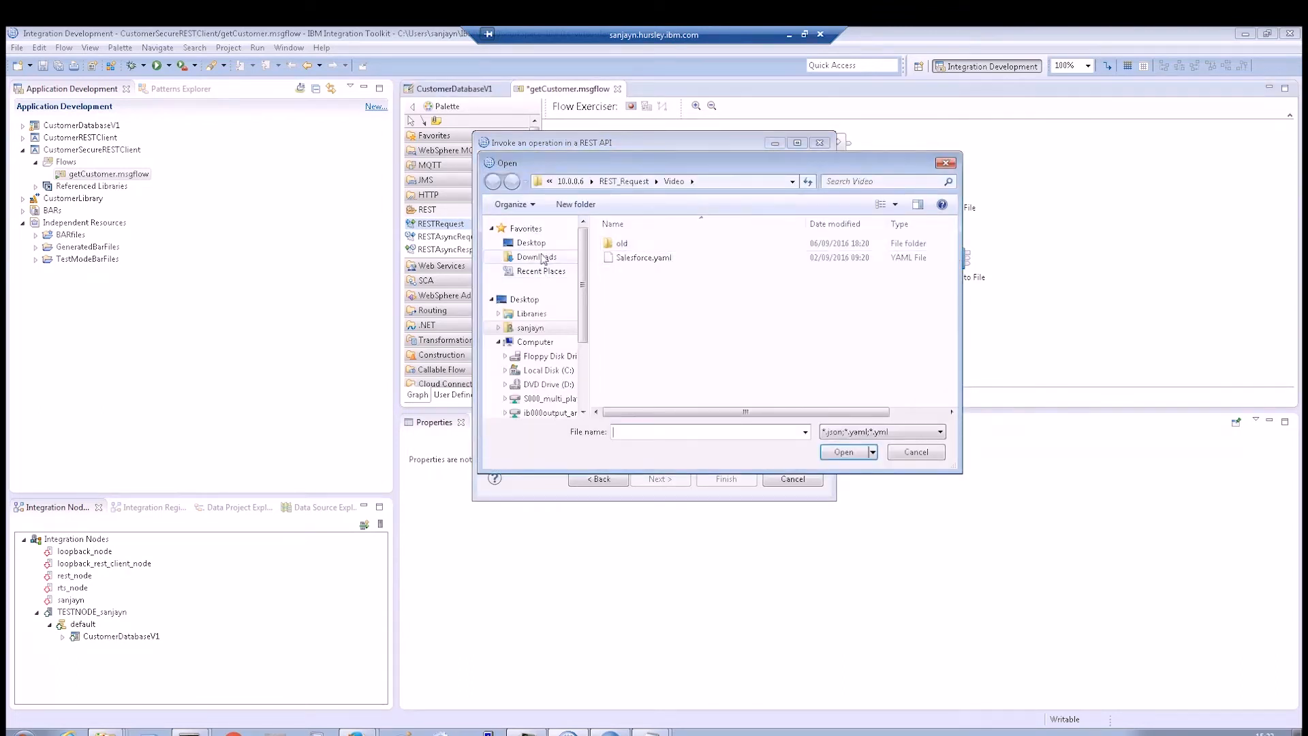
{"action": "scroll", "coordinate": [954, 383], "scroll_direction": "down", "scroll_amount": 2}
{"action": "scroll", "coordinate": [954, 383], "scroll_direction": "down", "scroll_amount": 2}
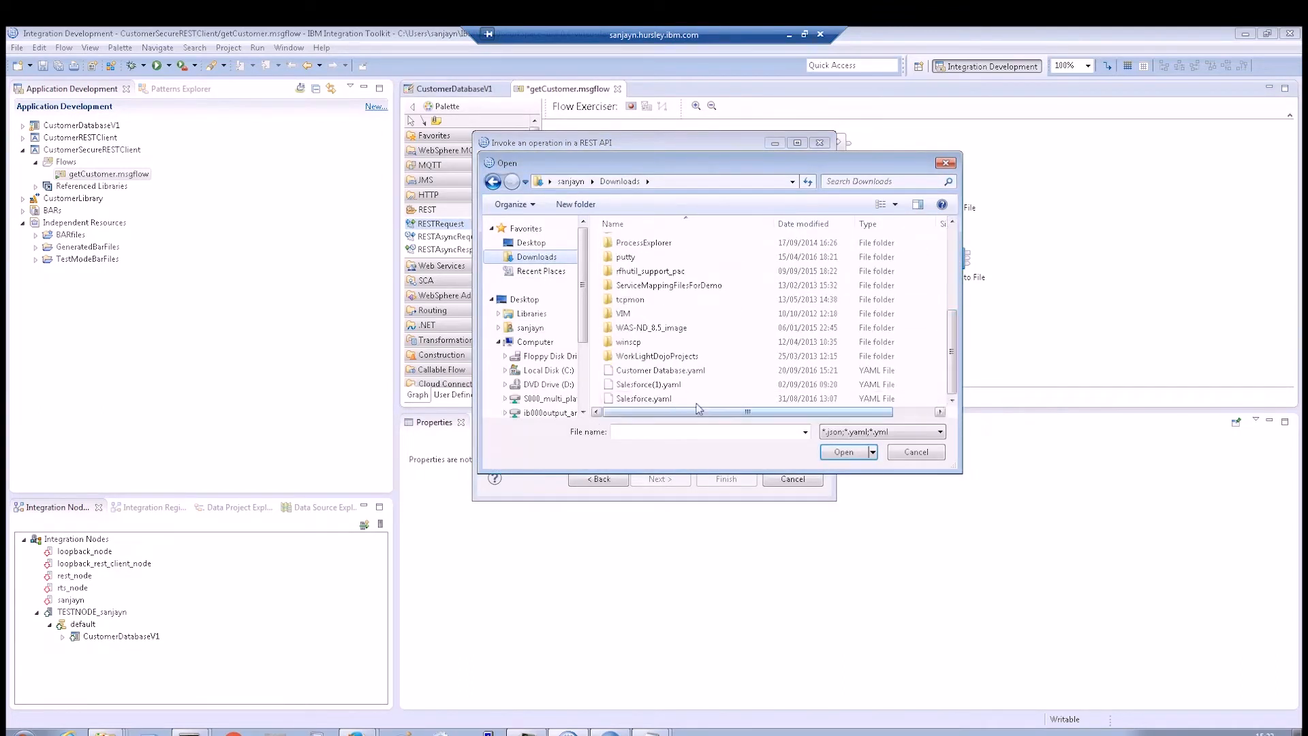
{"action": "left_click", "coordinate": [644, 371]}
{"action": "left_click", "coordinate": [845, 452]}
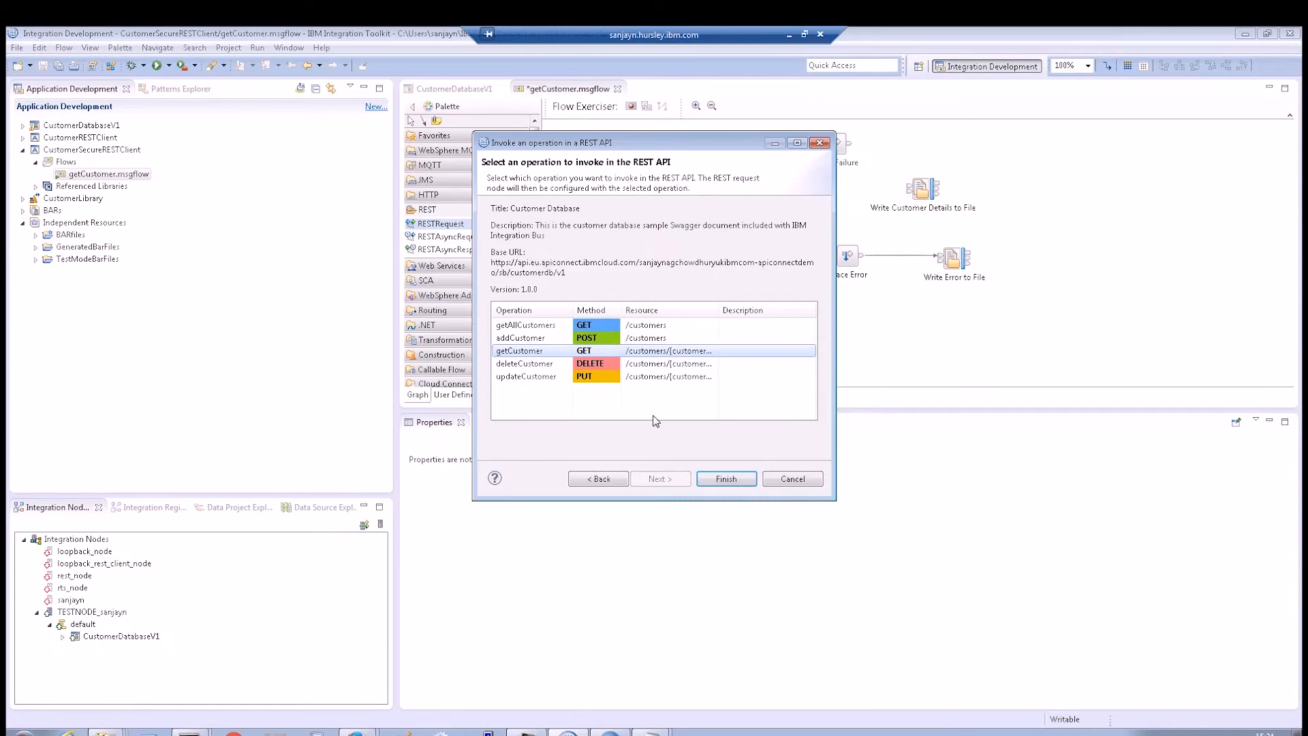
{"action": "left_click", "coordinate": [734, 478]}
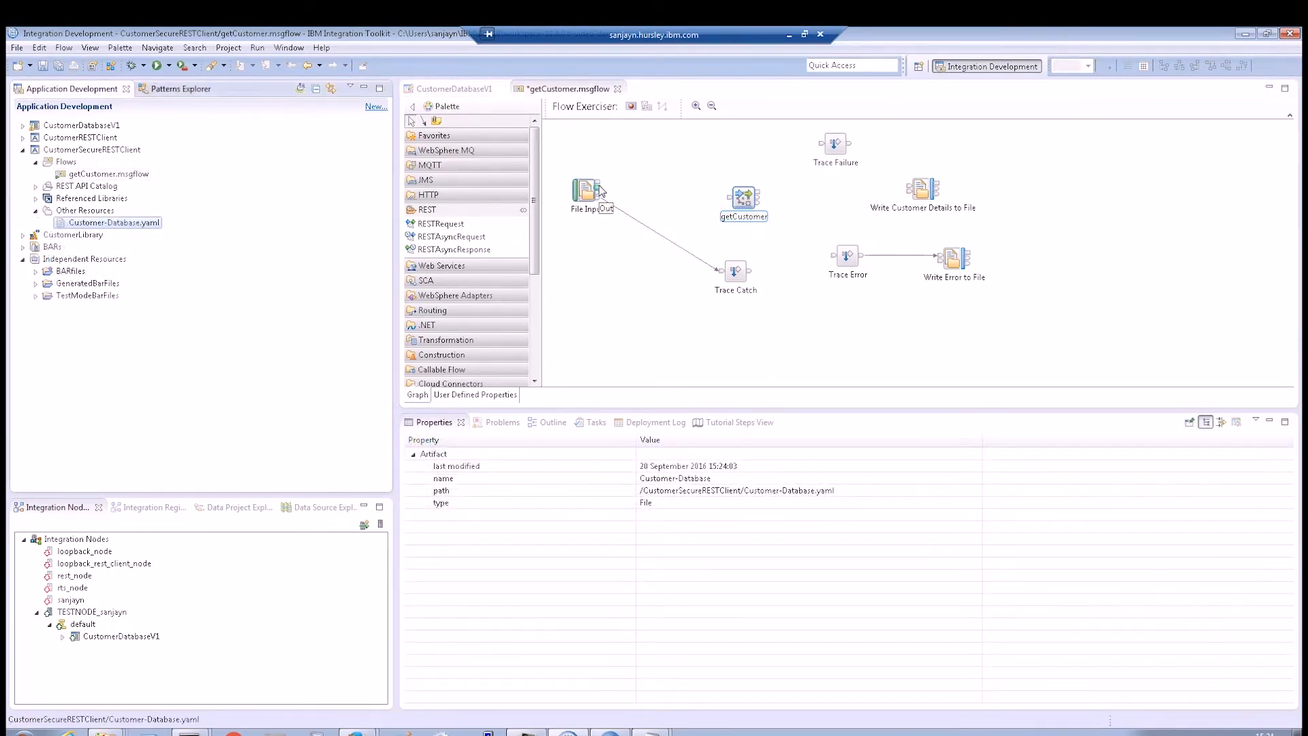
Connect File Input to getCustomer, and wire getCustomer's outputs to Trace Failure, Write Customer Details to File and Trace Error
{"action": "mouse_move", "coordinate": [599, 191]}
{"action": "left_mouse_down"}
{"action": "mouse_move", "coordinate": [743, 203]}
{"action": "mouse_move", "coordinate": [835, 145]}
{"action": "left_mouse_up"}
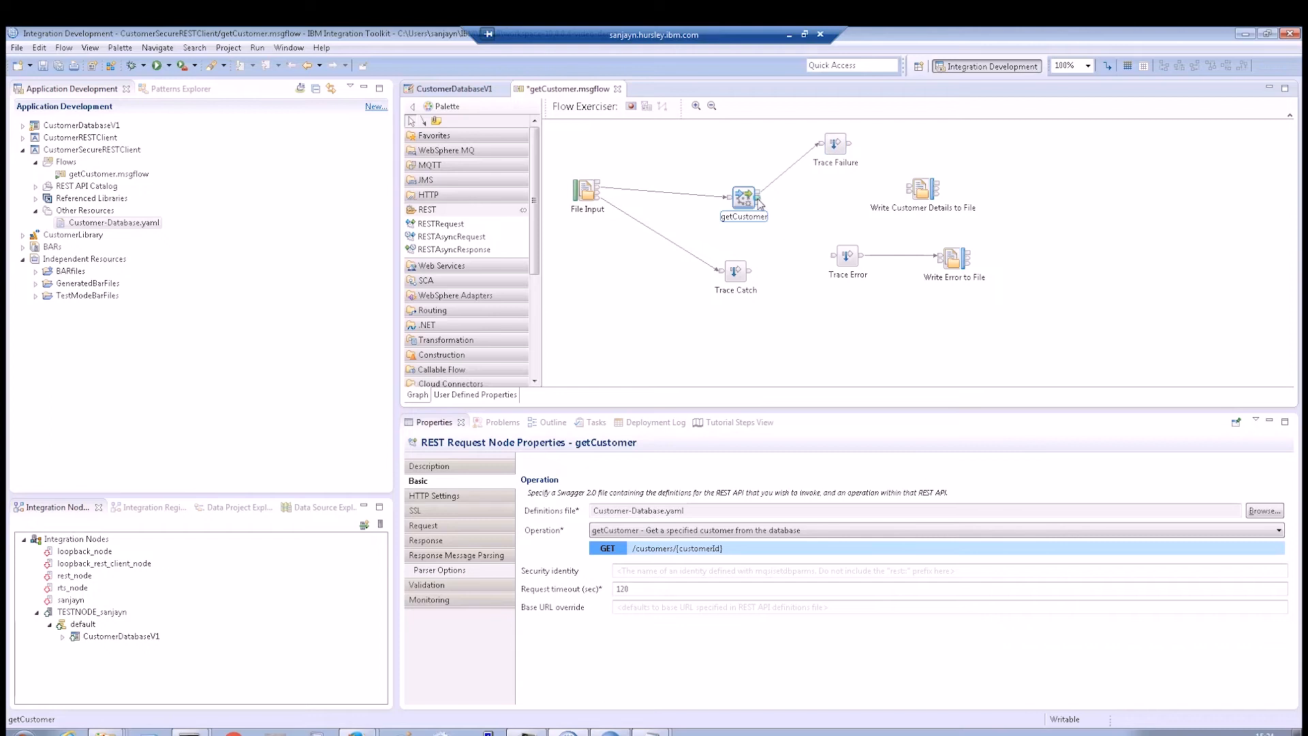
{"action": "left_click_drag", "start_coordinate": [758, 201], "coordinate": [914, 191]}
{"action": "left_click_drag", "start_coordinate": [758, 202], "coordinate": [842, 255]}
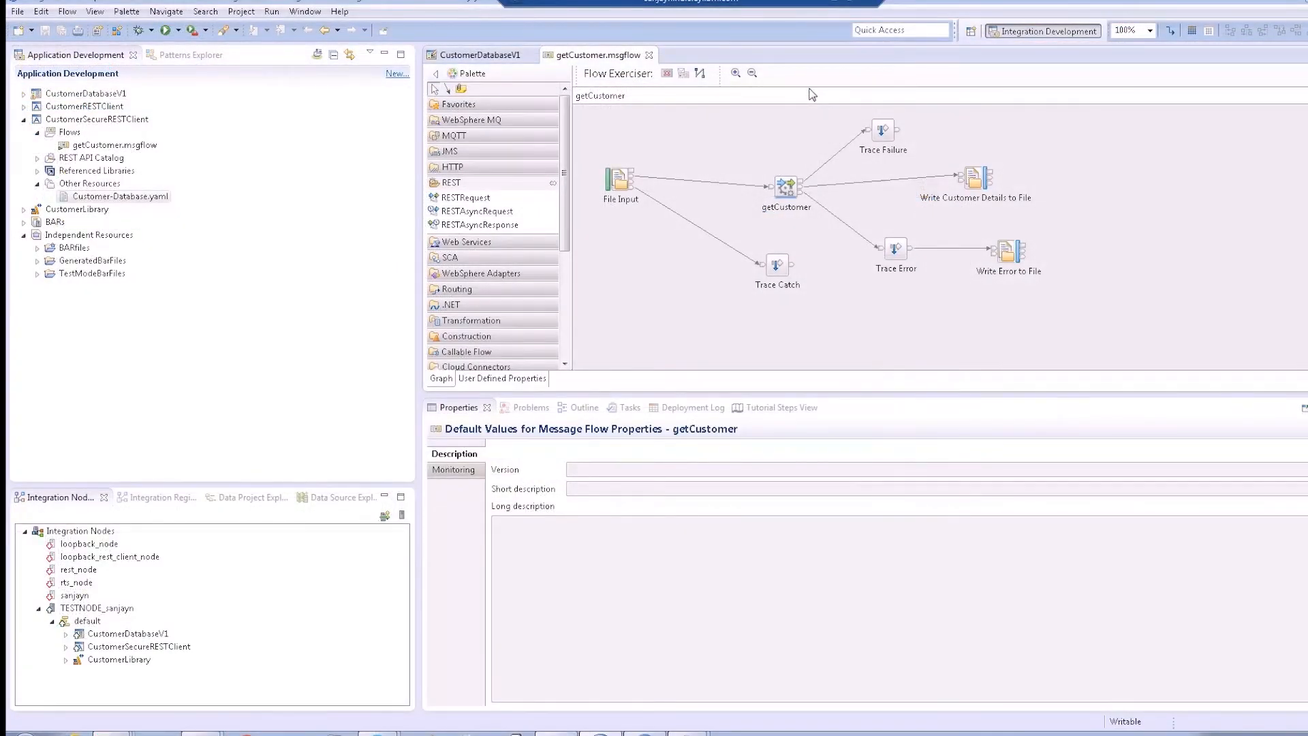
Show the message path in the Flow Exerciser and examine the recorded message between getCustomer and Trace Error
{"action": "left_click", "coordinate": [700, 74]}
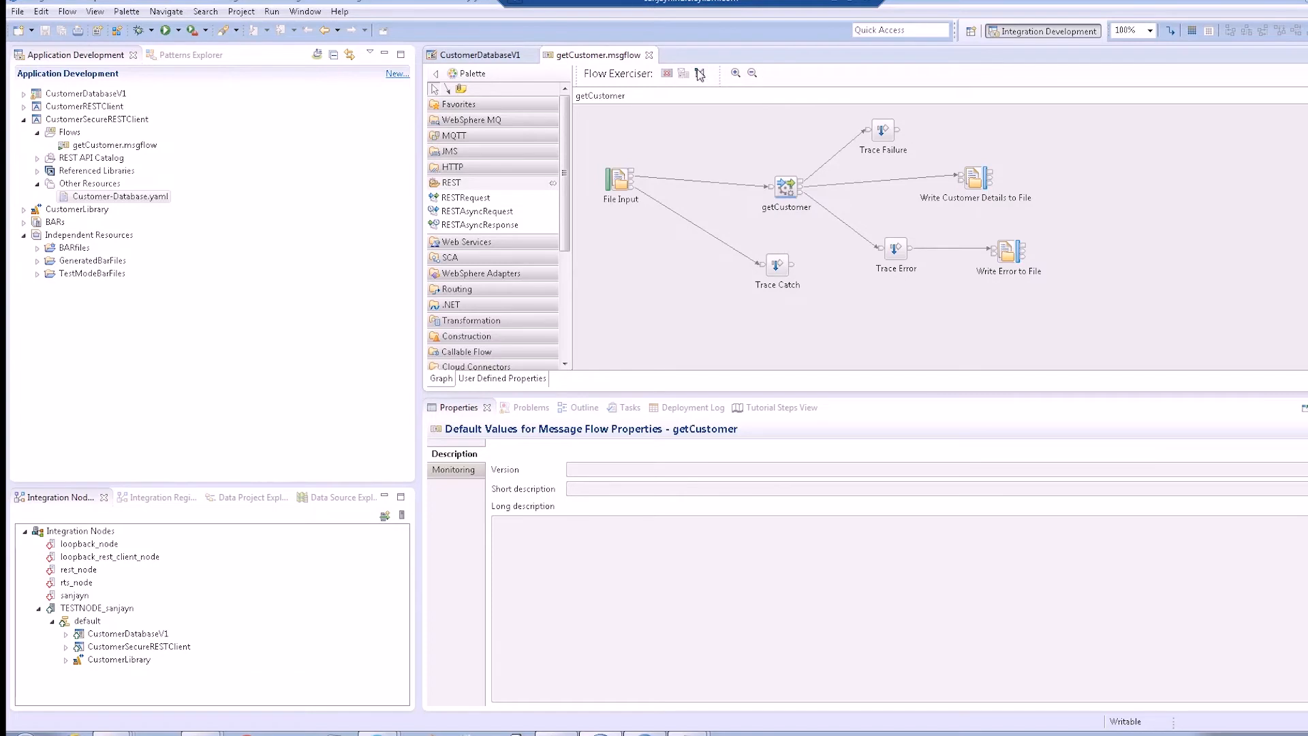
{"action": "left_click", "coordinate": [700, 74]}
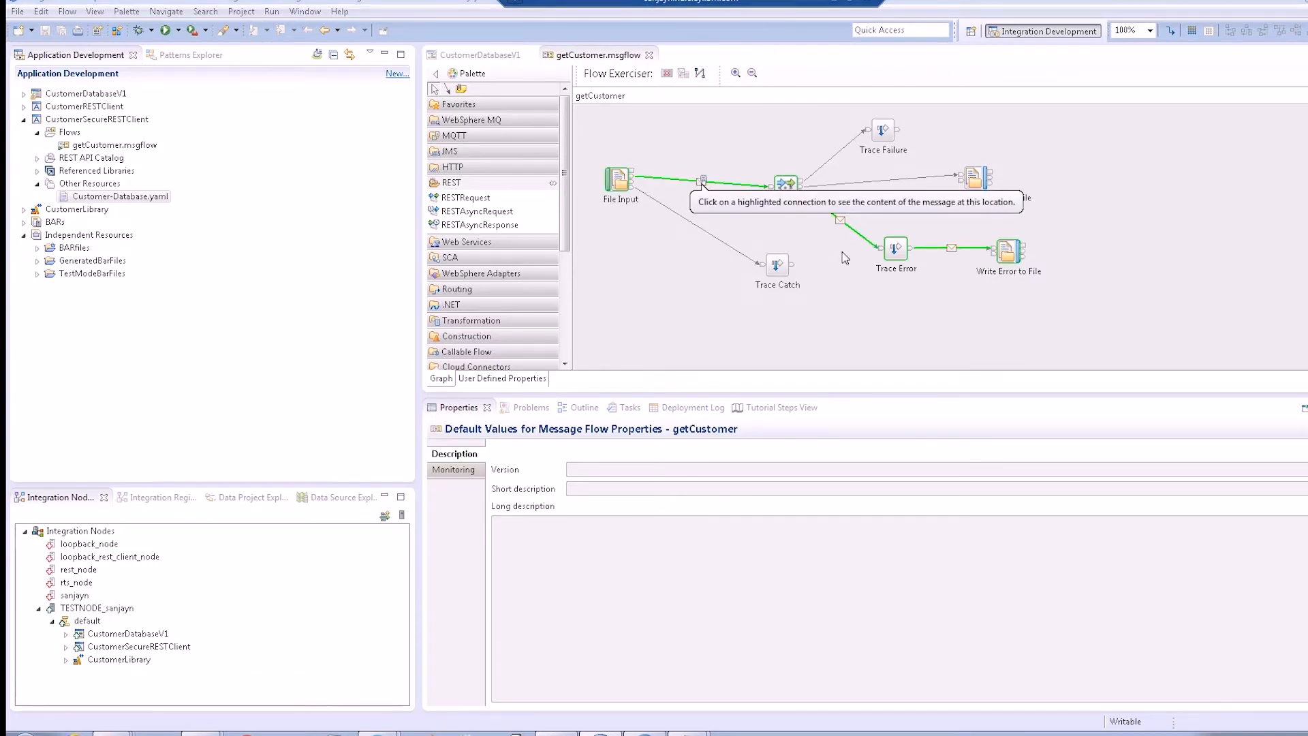
{"action": "left_click", "coordinate": [841, 219]}
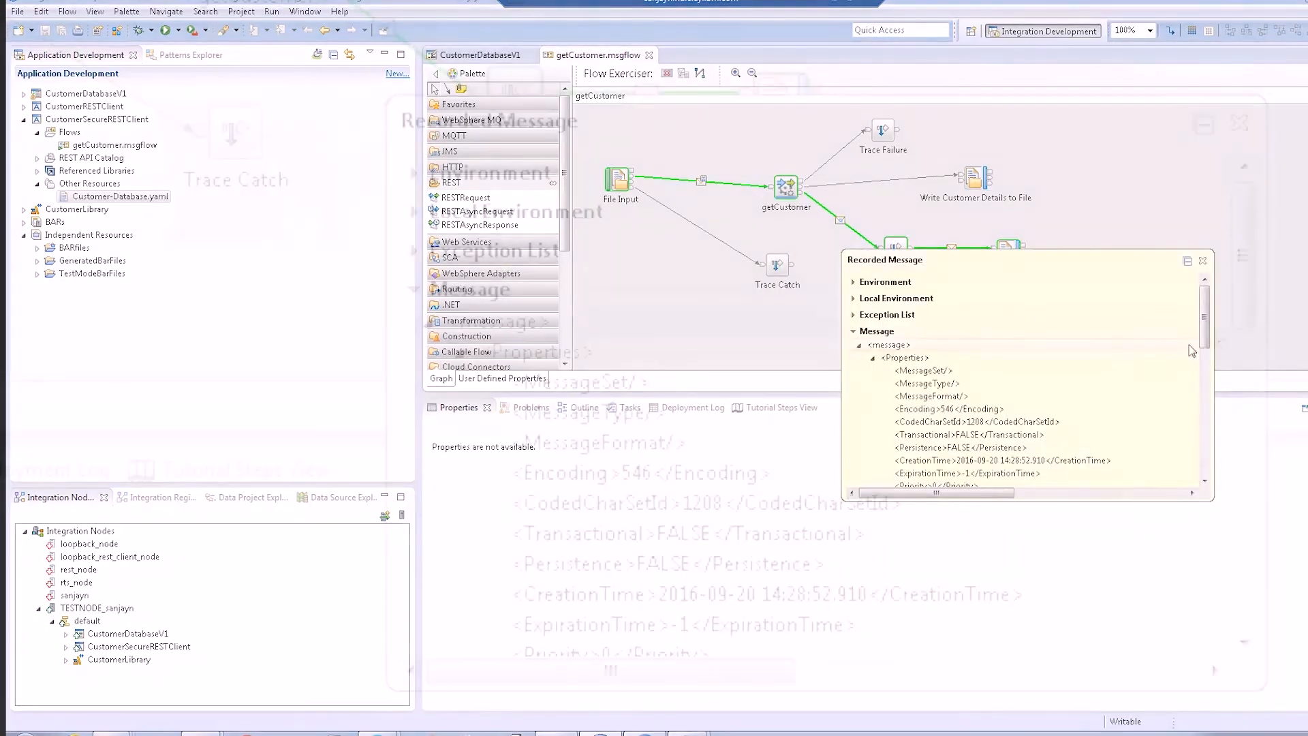
{"action": "left_click_drag", "start_coordinate": [1201, 339], "coordinate": [1193, 430]}
{"action": "scroll", "coordinate": [1207, 508], "scroll_direction": "down", "scroll_amount": 4}
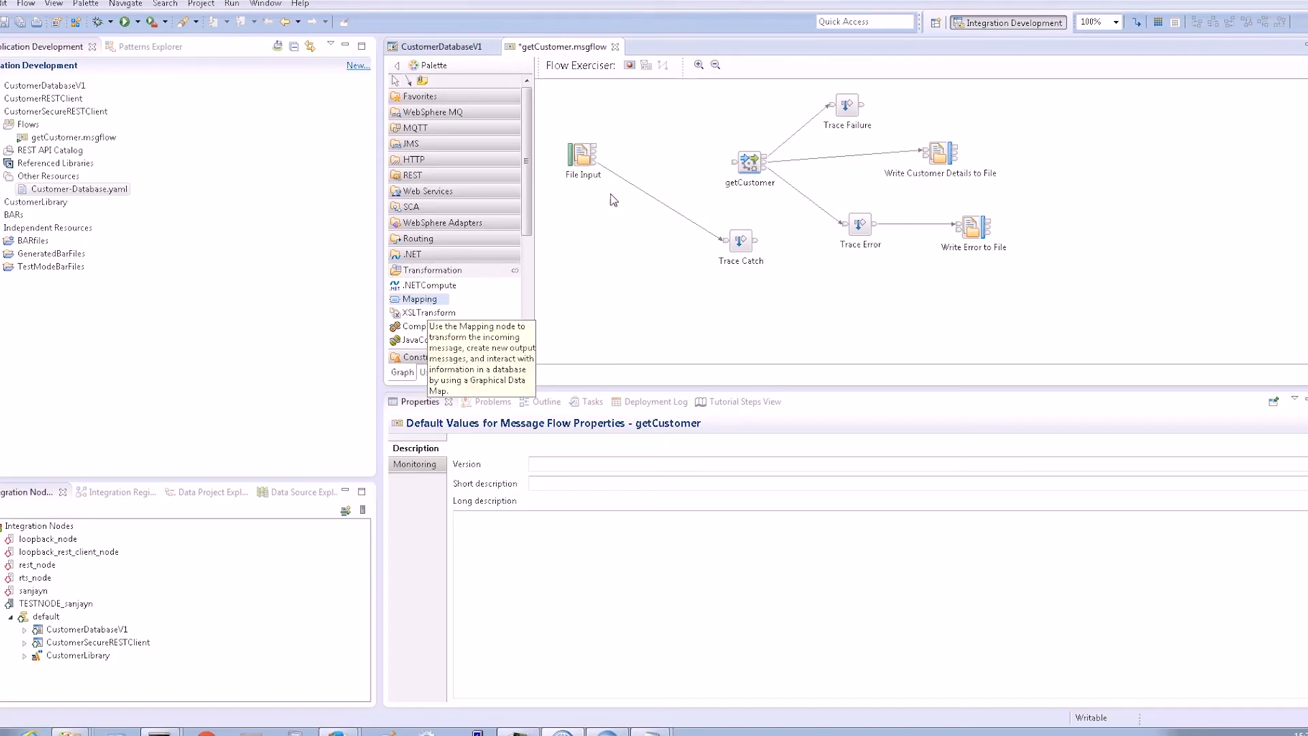
Insert a Mapping node between File Input and getCustomer, connect it to File Input and open its map
{"action": "left_click", "coordinate": [648, 145]}
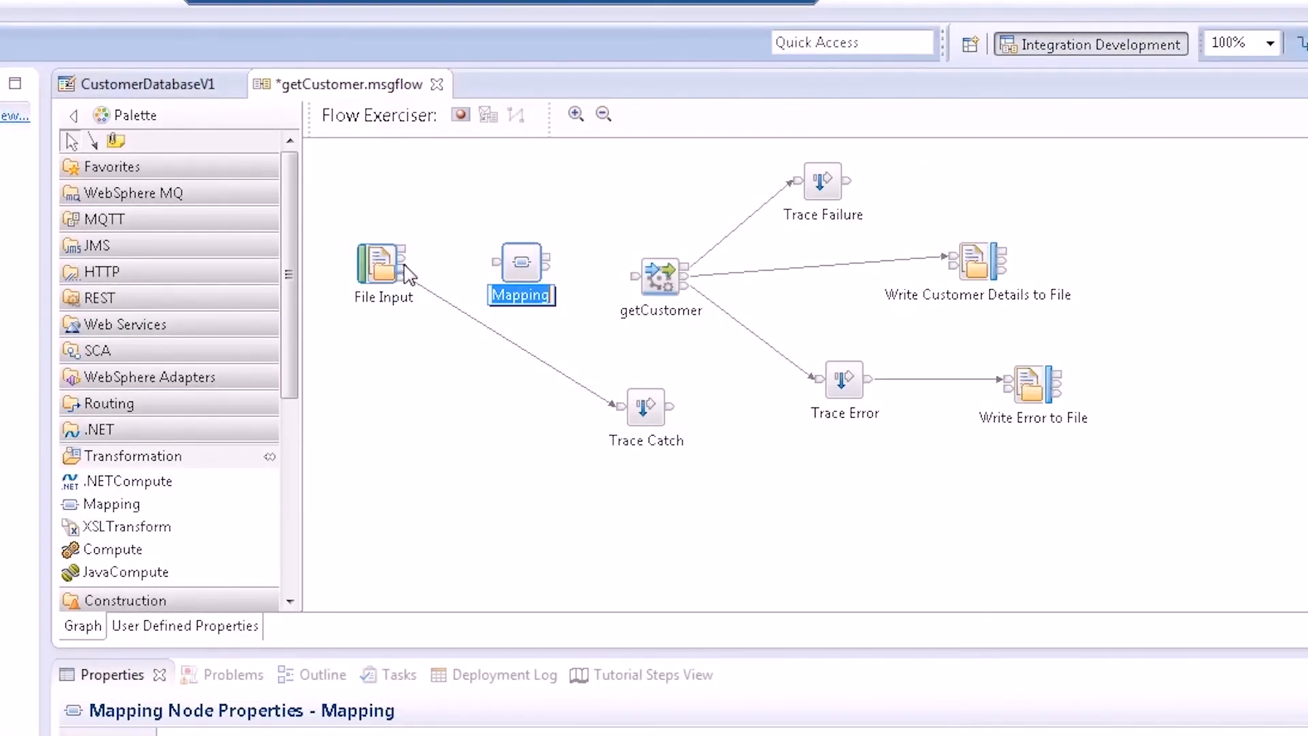
{"action": "left_click_drag", "start_coordinate": [402, 259], "coordinate": [522, 269]}
{"action": "double_click", "coordinate": [525, 264]}
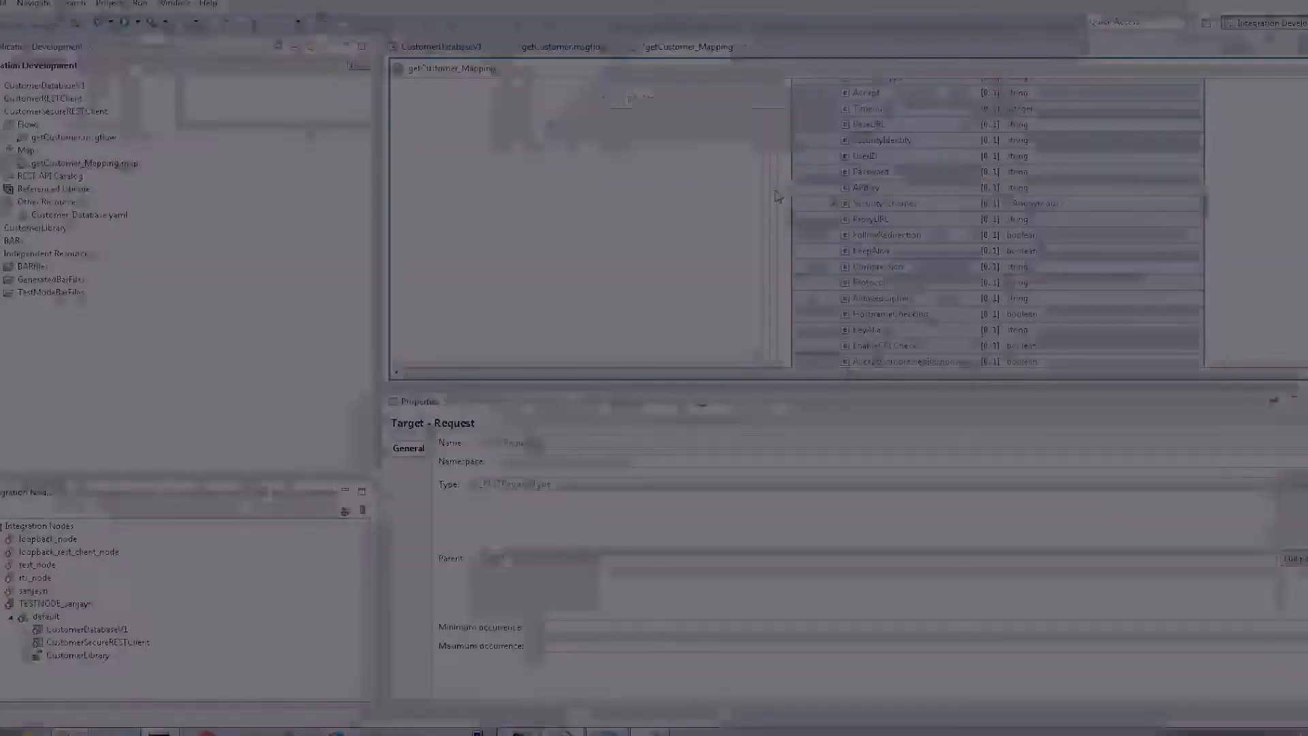
Add an Assign transform to the APIKey element of the mapping, enter an incorrect API key as its value and save
{"action": "left_click_drag", "start_coordinate": [777, 192], "coordinate": [715, 193]}
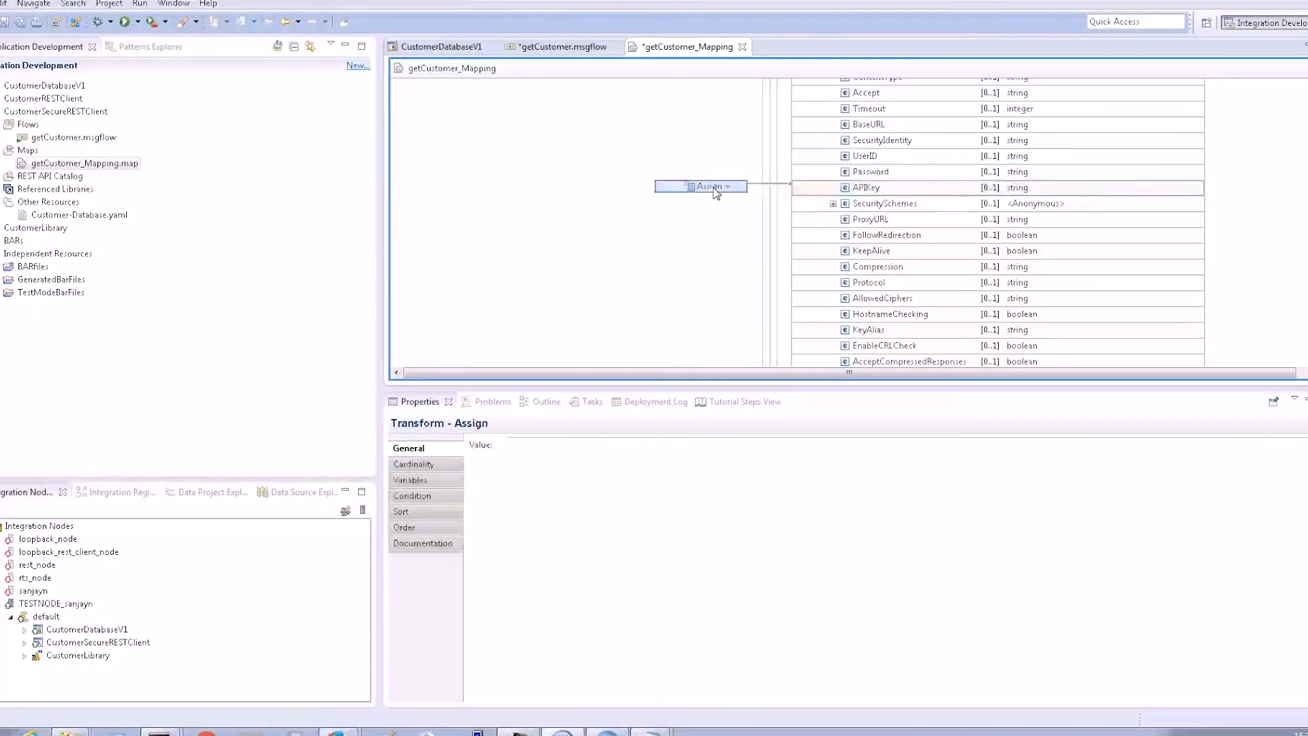
{"action": "left_click", "coordinate": [525, 446]}
{"action": "type", "text": "wrong"}
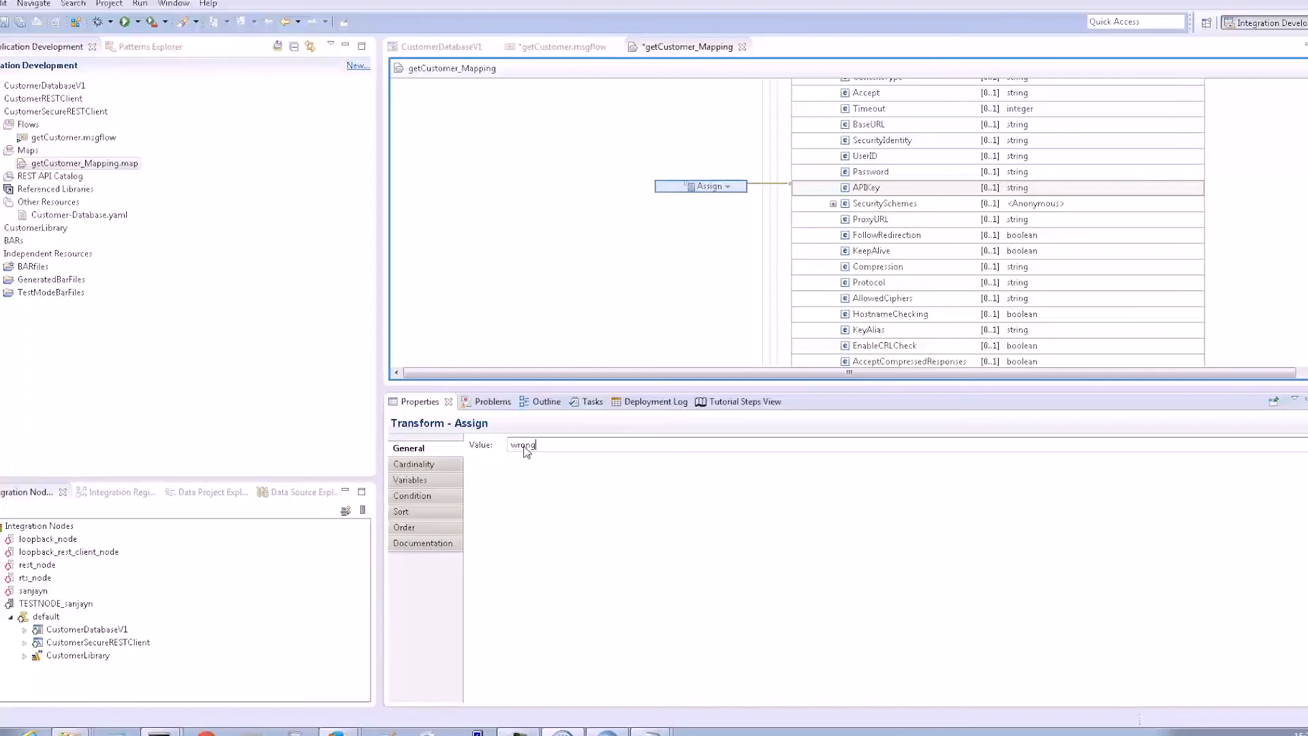
{"action": "key", "text": "ctrl+s"}
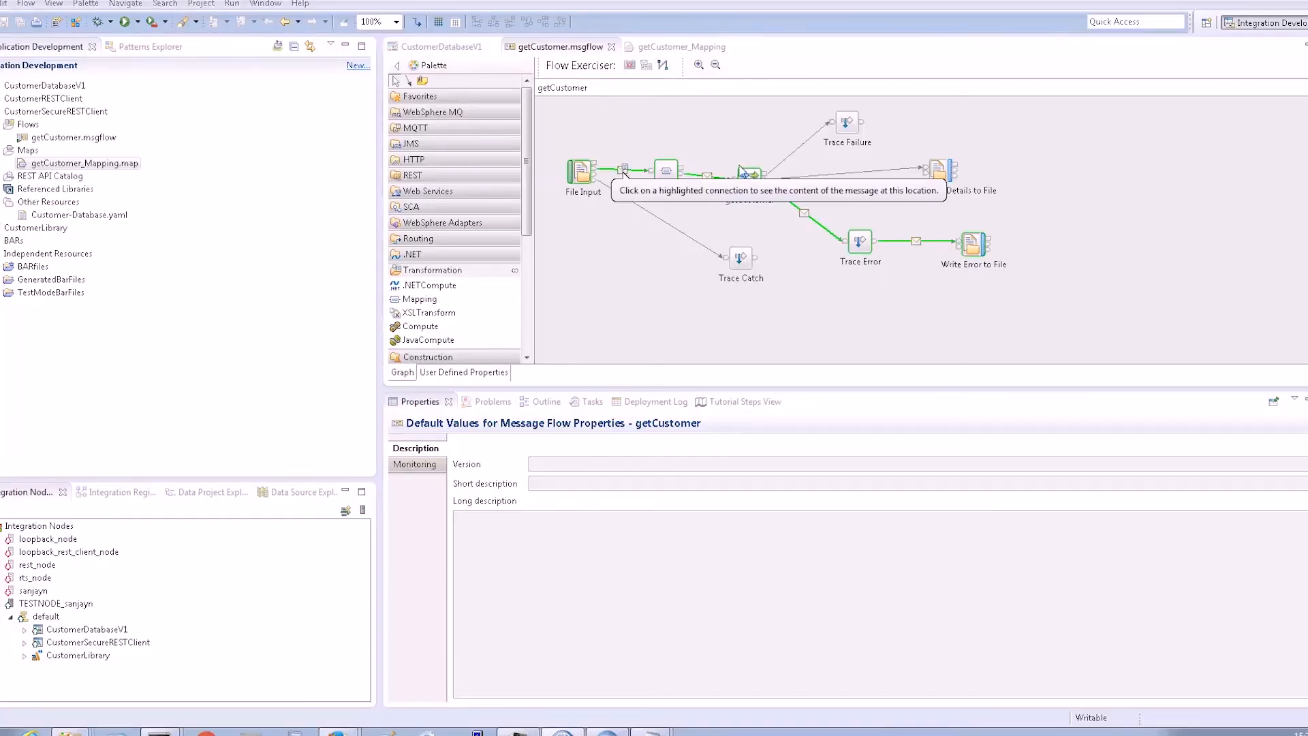
Examine the HTTP response header of the recorded message between getCustomer and Trace Error for the incorrect key test
{"action": "left_click", "coordinate": [804, 214]}
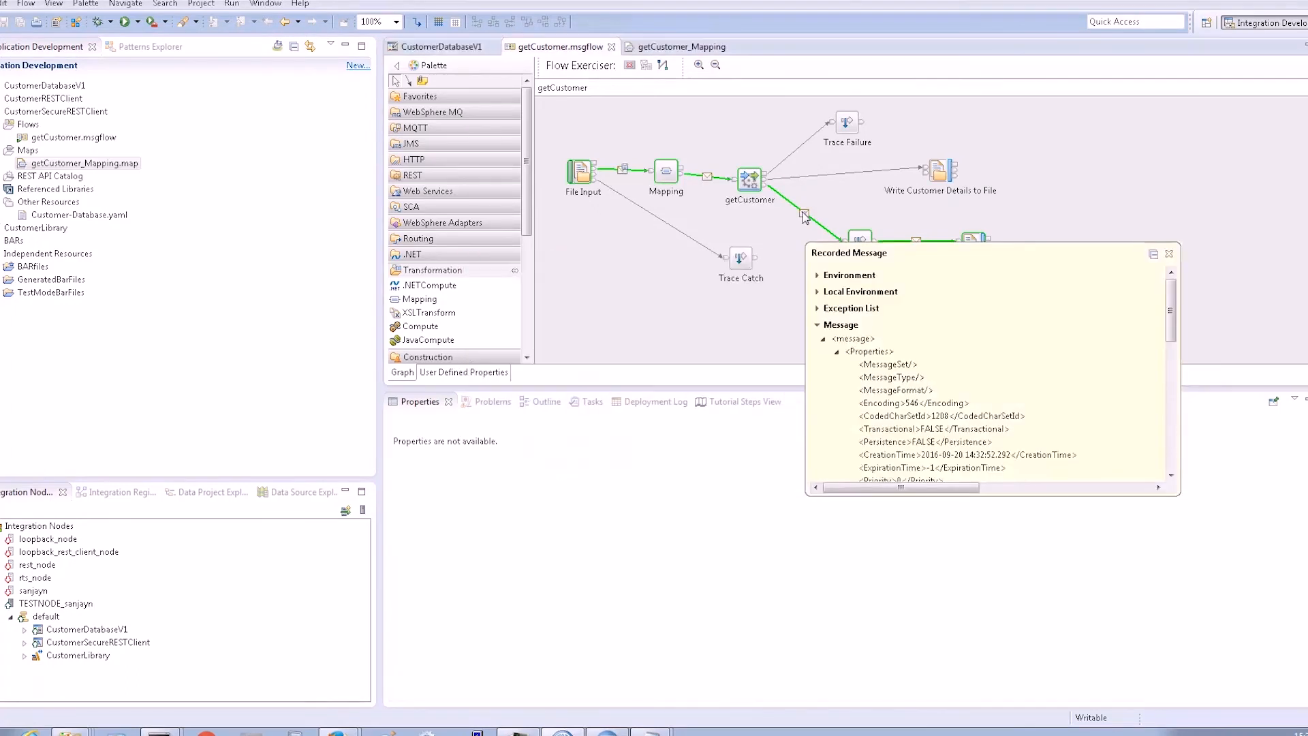
{"action": "left_click_drag", "start_coordinate": [1168, 327], "coordinate": [1165, 388]}
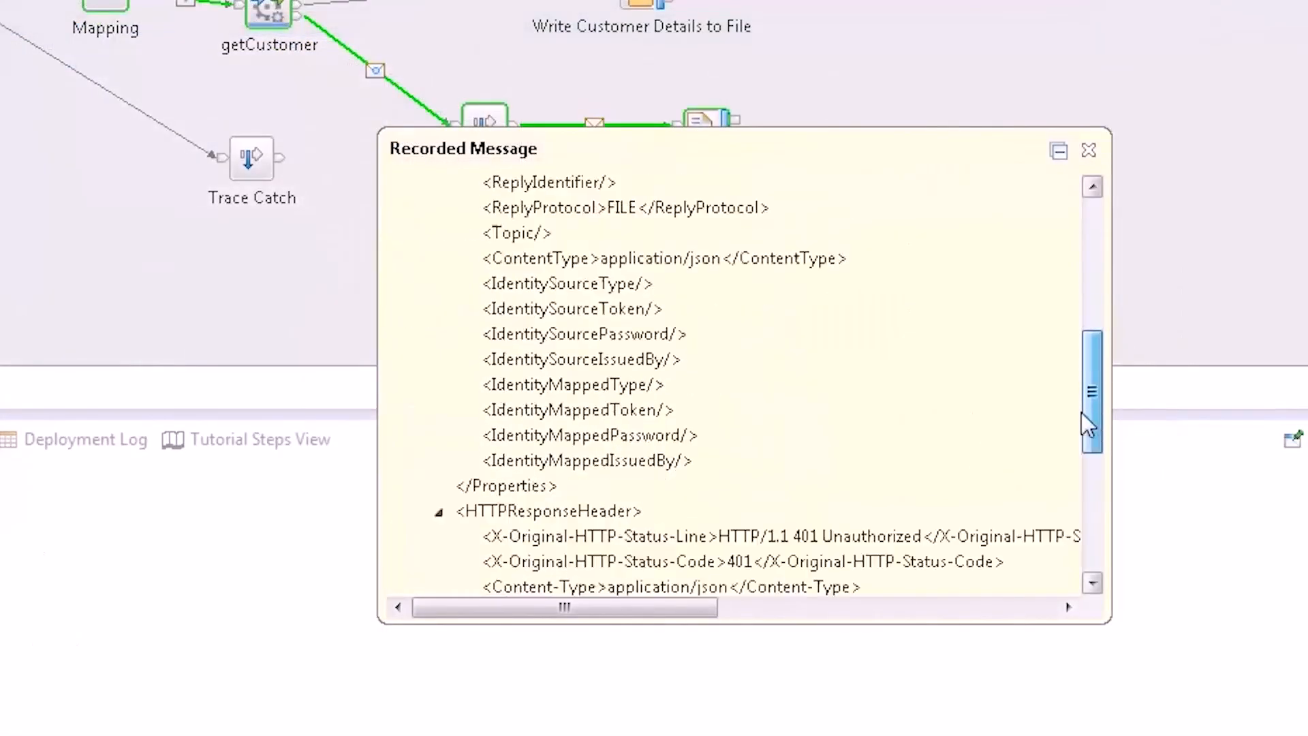
{"action": "left_click_drag", "start_coordinate": [1089, 423], "coordinate": [1081, 619]}
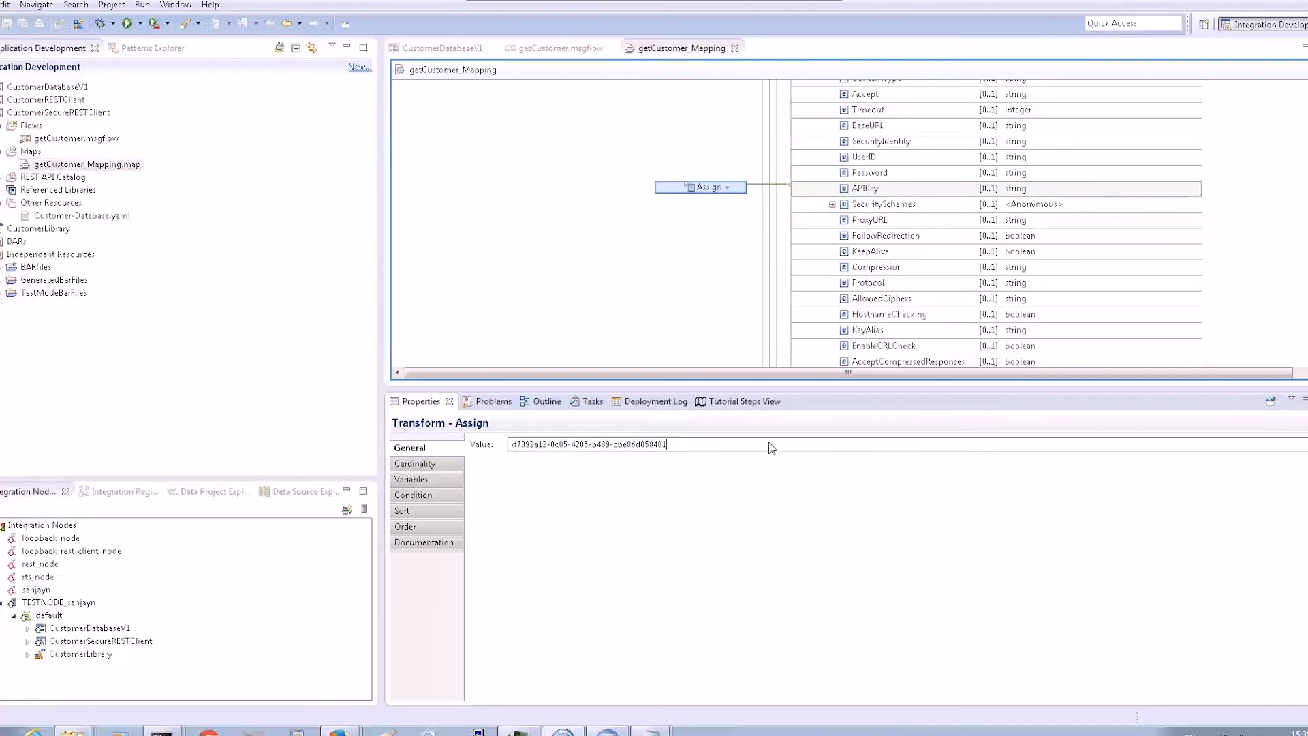
Replace the APIKey assignment's value in the mapping with the application's valid API key
{"action": "key", "text": "Return"}
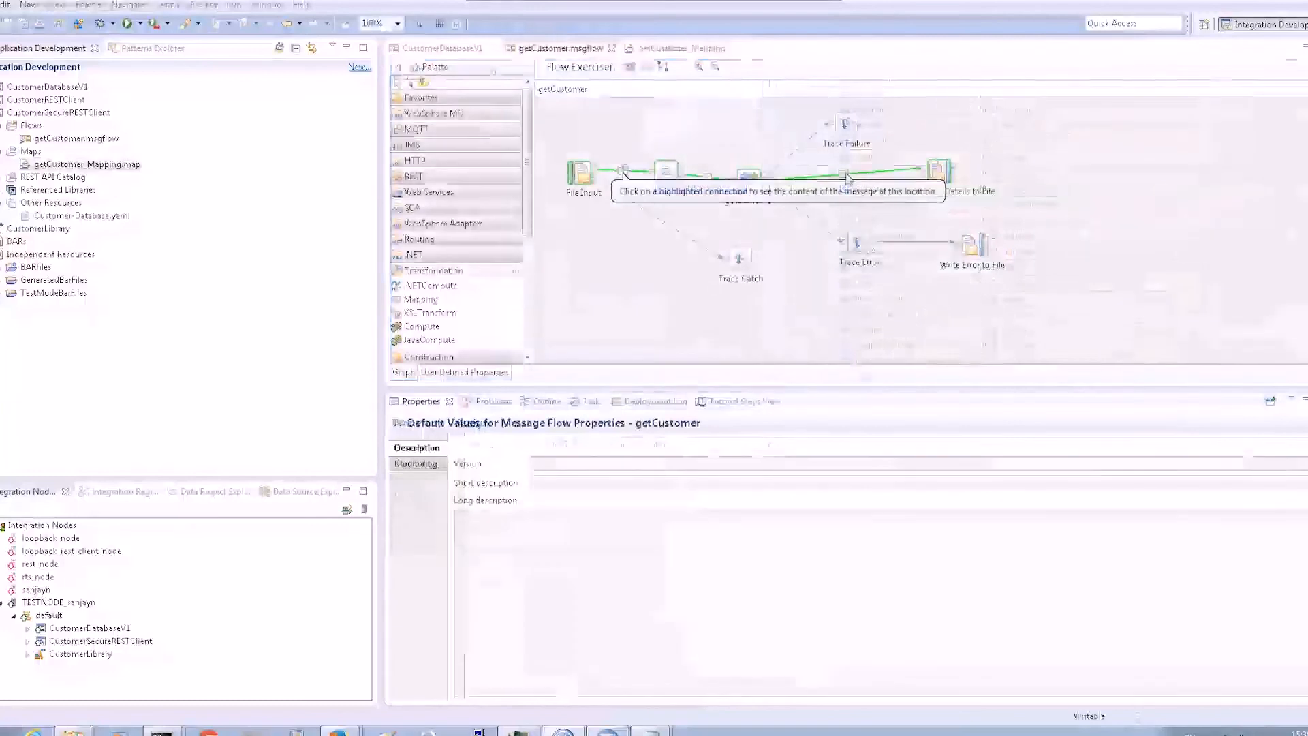
Examine the HTTP status line and JSON data of the recorded message between getCustomer and Write Customer Details to File
{"action": "left_click", "coordinate": [844, 176]}
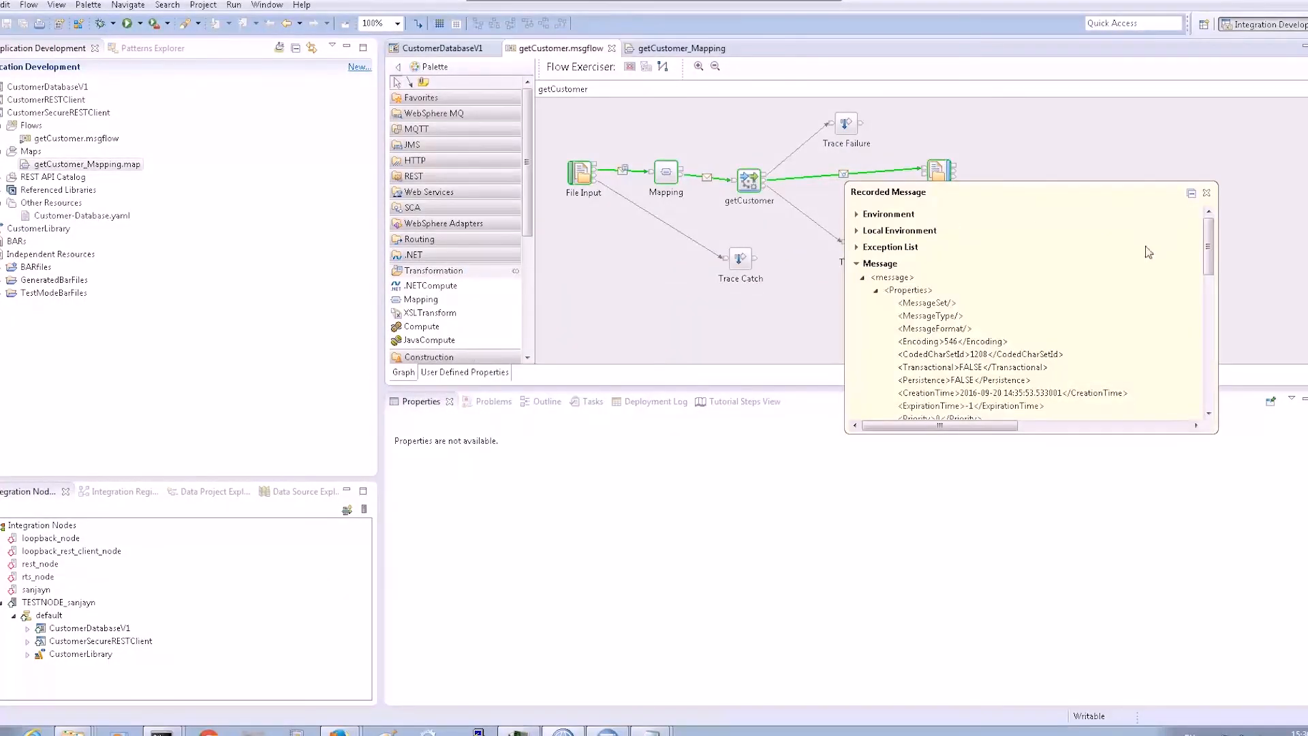
{"action": "left_click_drag", "start_coordinate": [1211, 248], "coordinate": [1204, 353]}
{"action": "left_click_drag", "start_coordinate": [1195, 497], "coordinate": [1192, 570]}
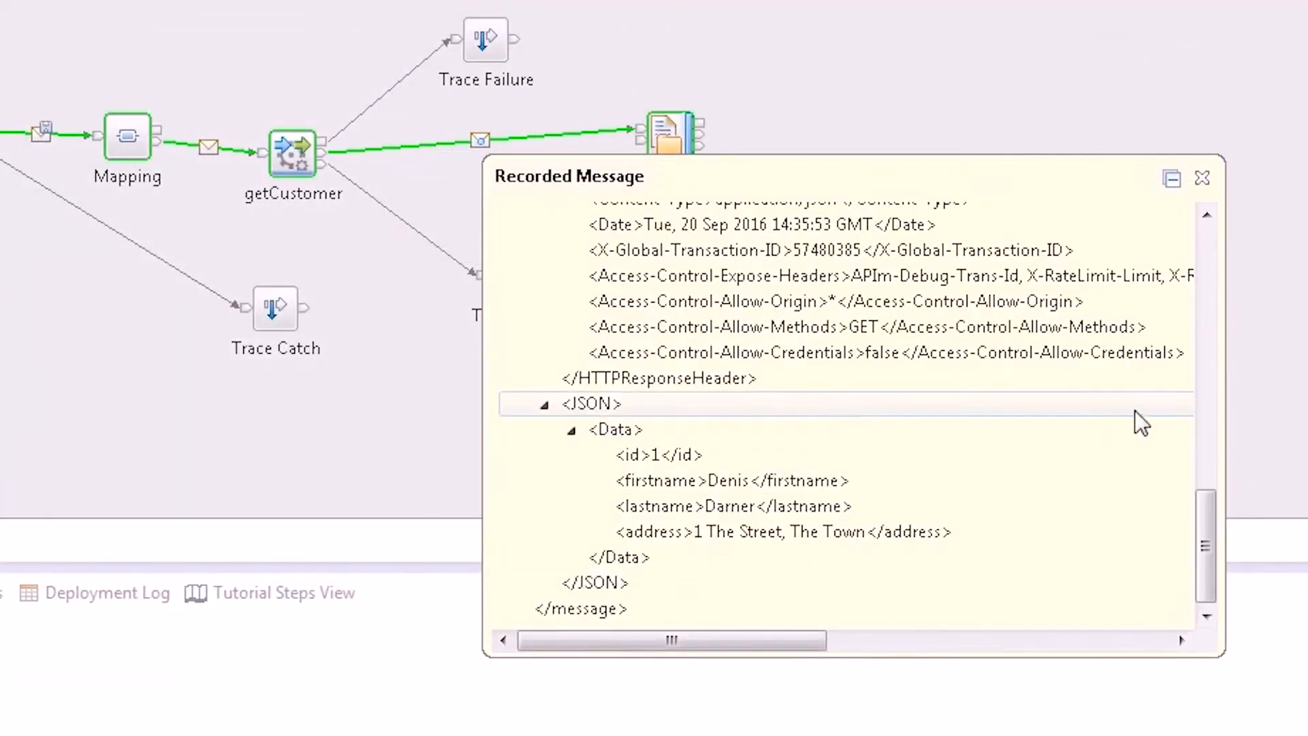
{"action": "left_click_drag", "start_coordinate": [1200, 521], "coordinate": [1192, 443]}
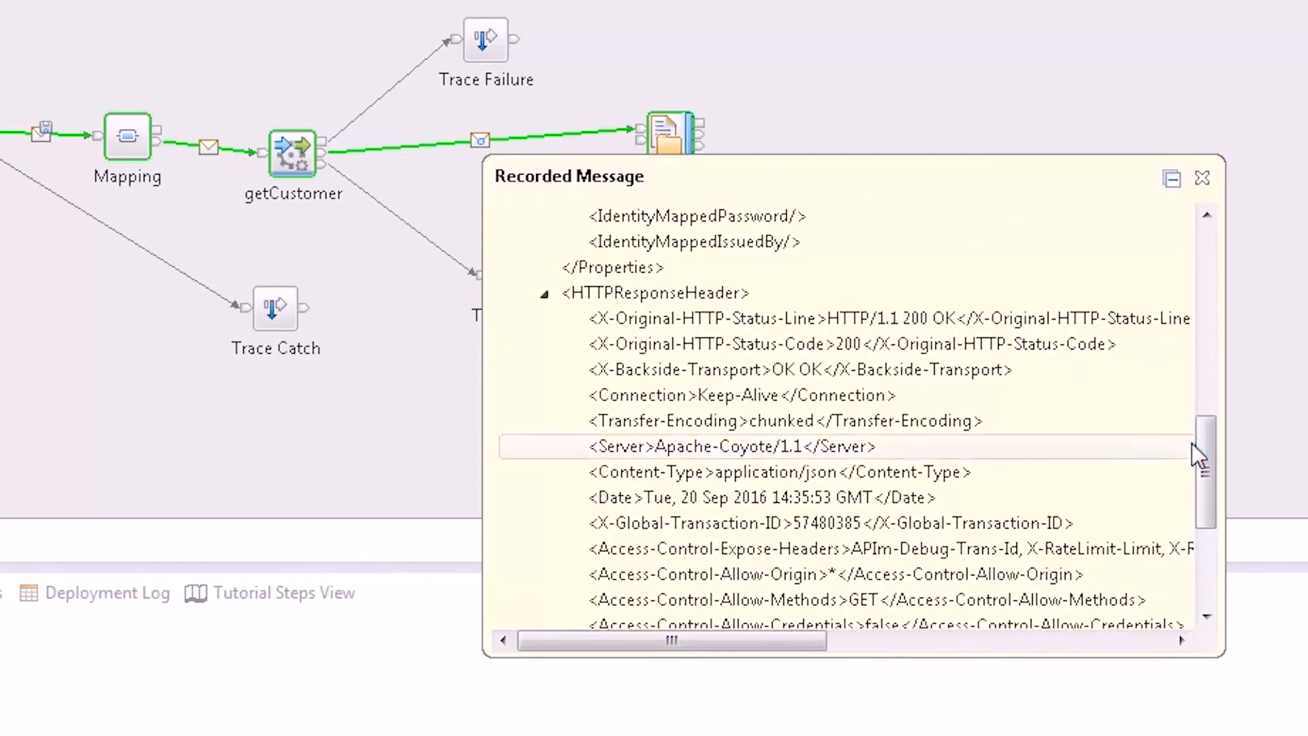
{"action": "left_click", "coordinate": [956, 318]}
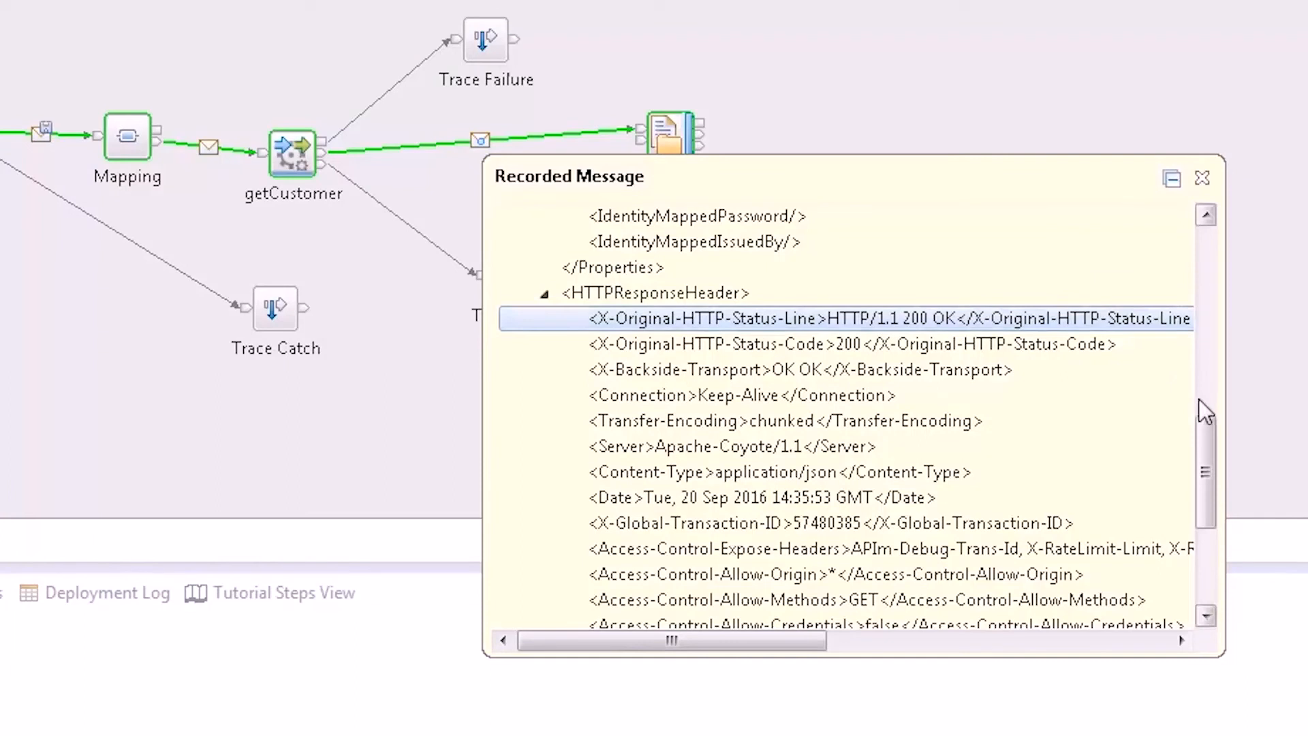
{"action": "left_click_drag", "start_coordinate": [1205, 441], "coordinate": [1206, 550]}
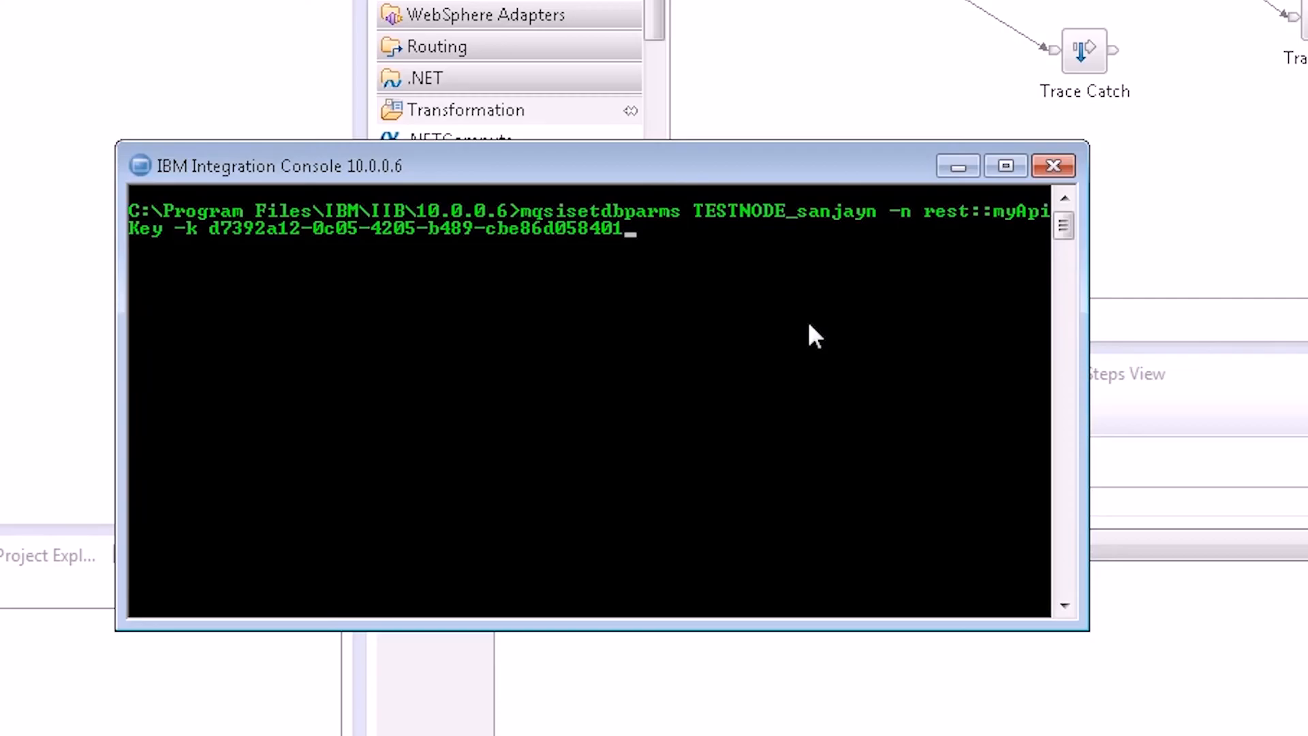
Store the API key for the test integration node under rest::myApiKey with mqsisetdbparms, and stop the node with mqsistop
{"action": "key", "text": "Return"}
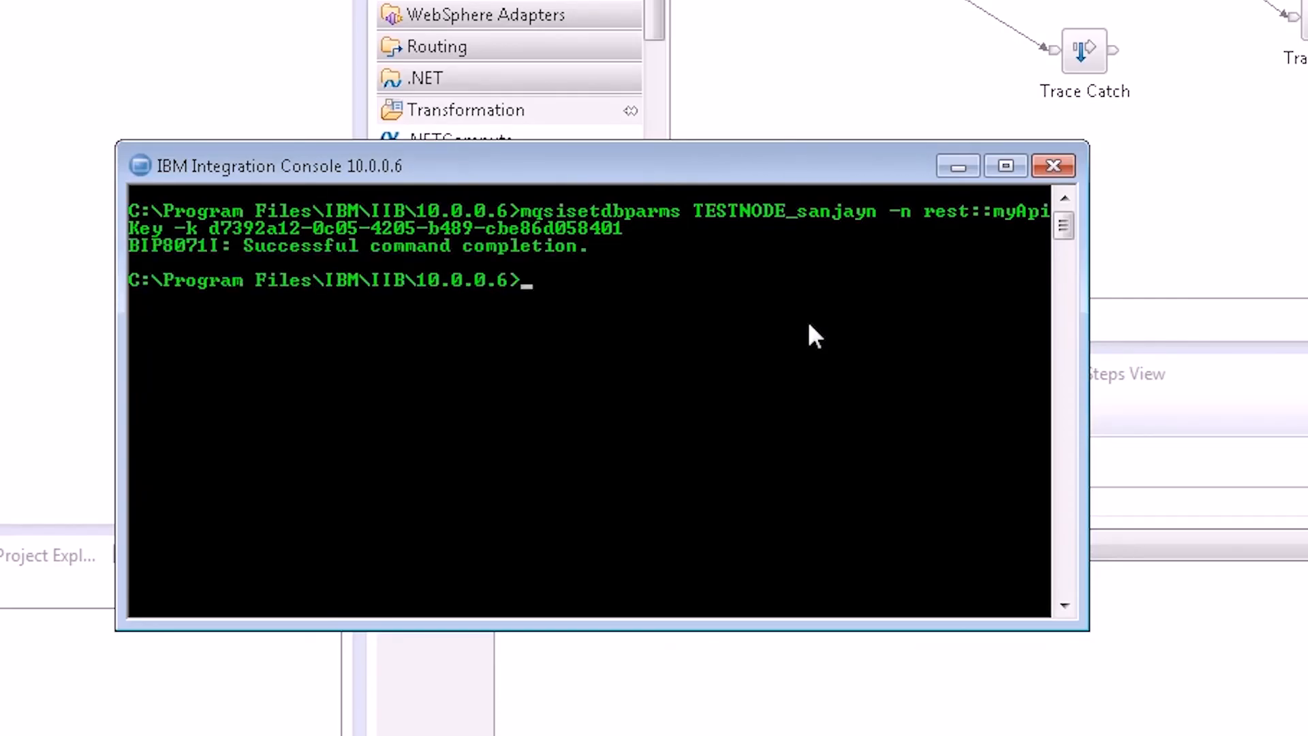
{"action": "type", "text": "mqsistop"}
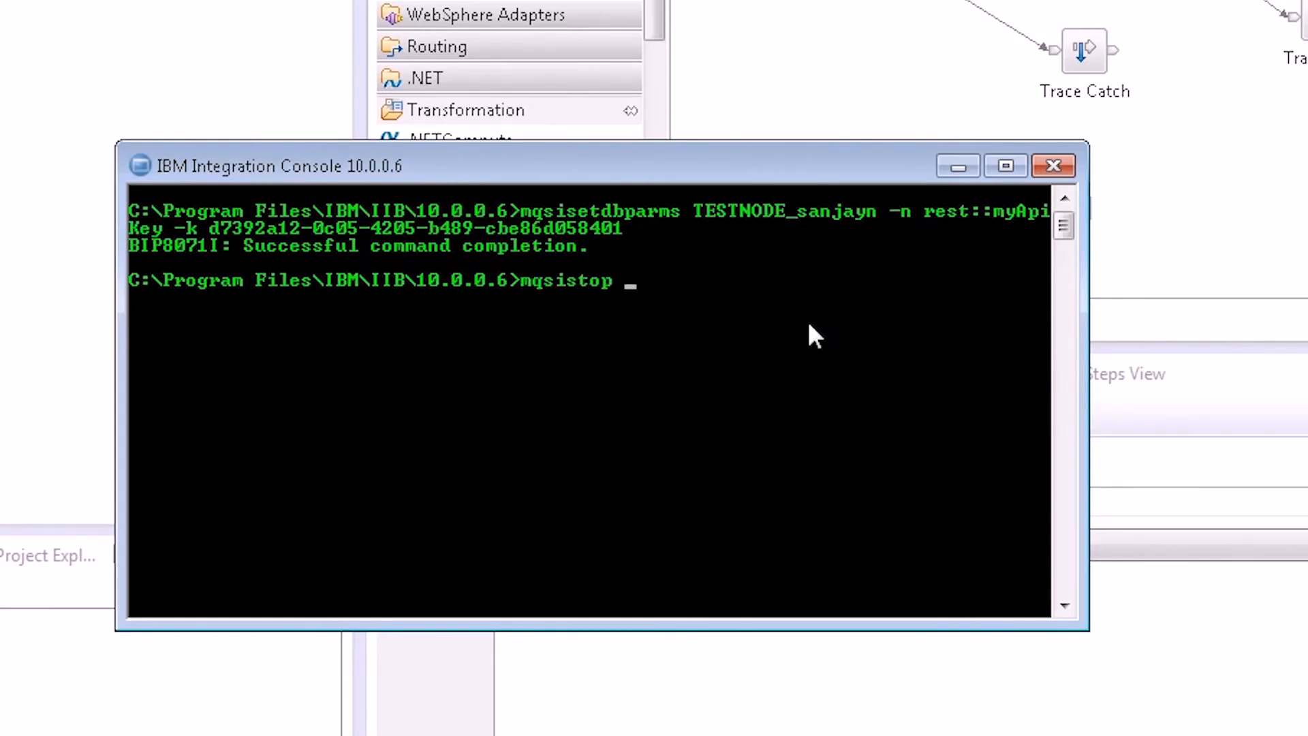
{"action": "left_click_drag", "start_coordinate": [698, 208], "coordinate": [755, 210]}
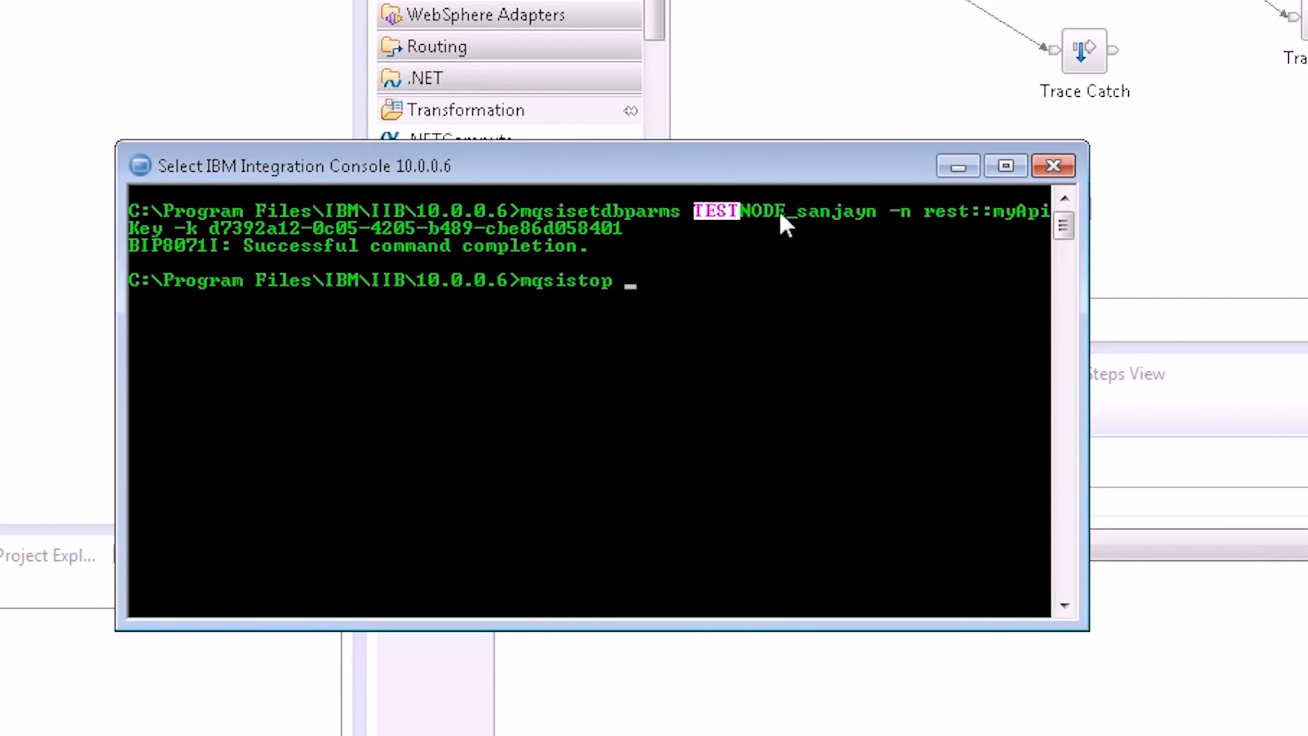
{"action": "left_click_drag", "start_coordinate": [873, 209], "coordinate": [874, 210]}
{"action": "right_click", "coordinate": [893, 260]}
{"action": "right_click", "coordinate": [893, 260]}
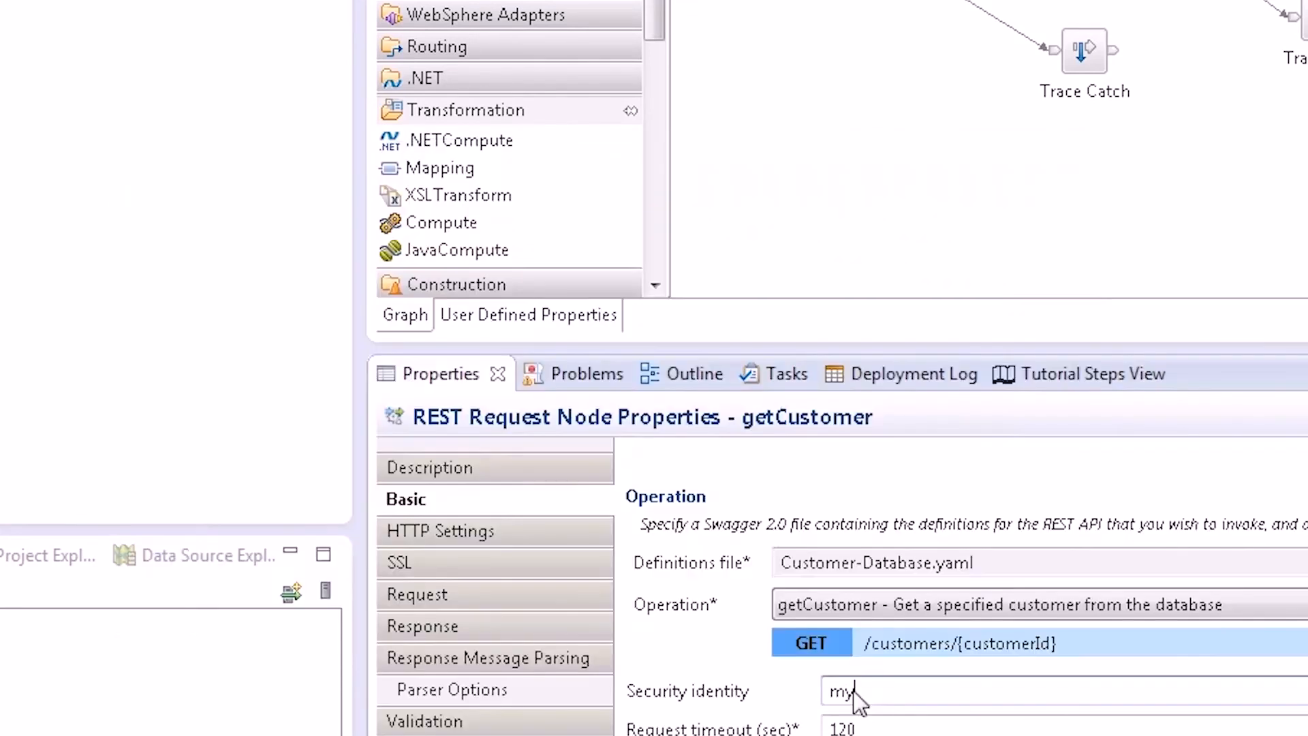
Set the getCustomer node's Security identity to myApiKey and restart the test integration node with mqsistart
{"action": "type", "text": "ApiKey"}
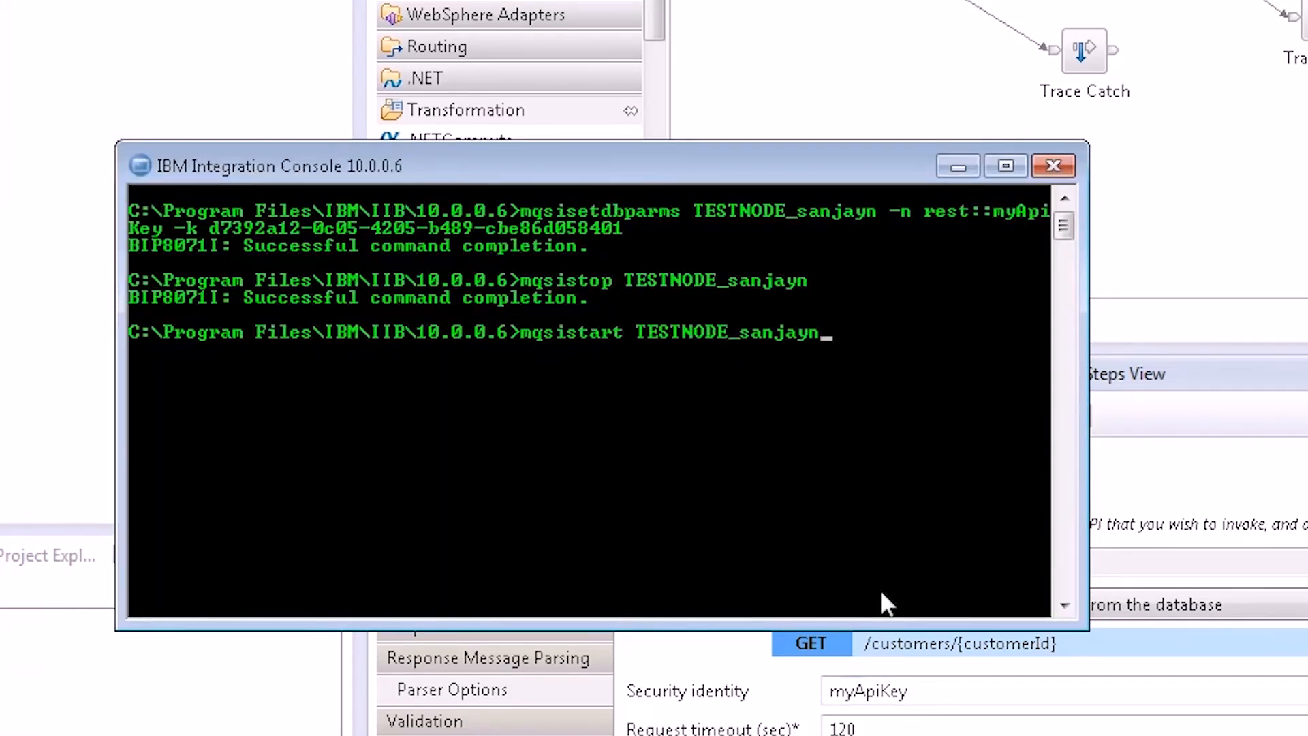
{"action": "key", "text": "Return"}
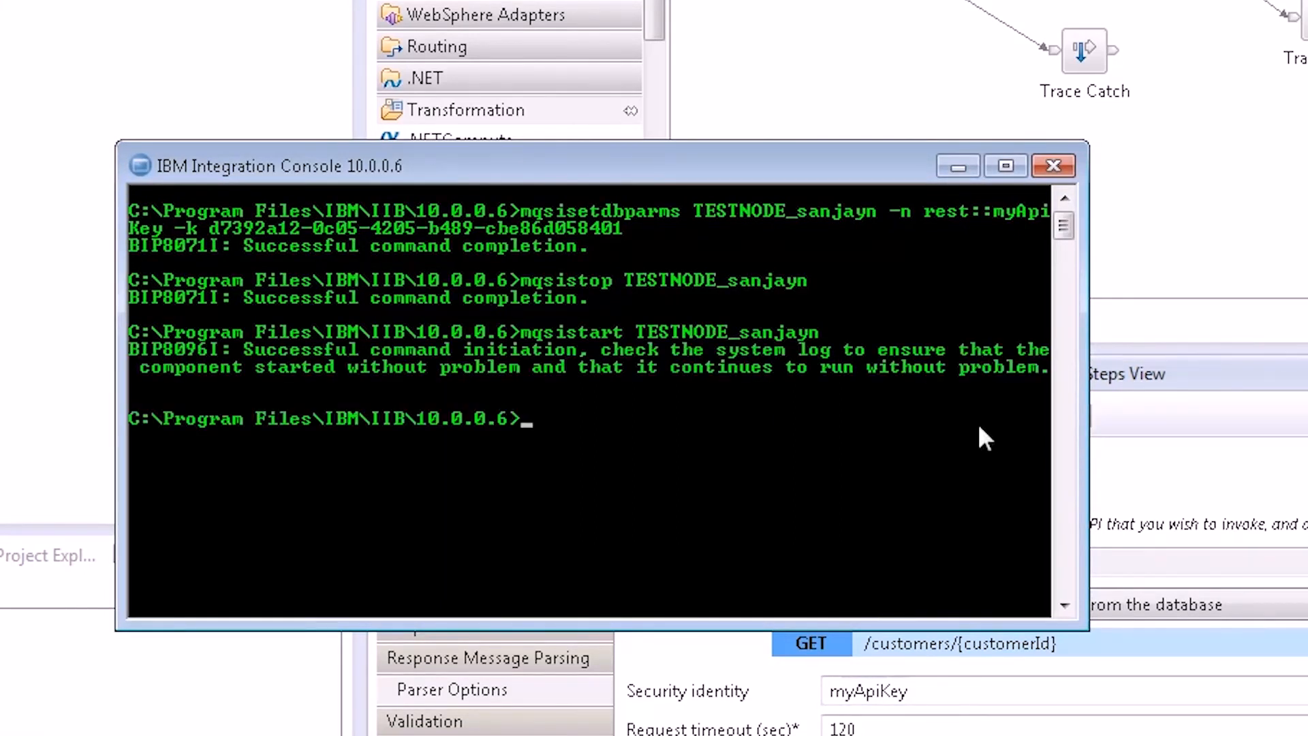
{"action": "left_click", "coordinate": [961, 173]}
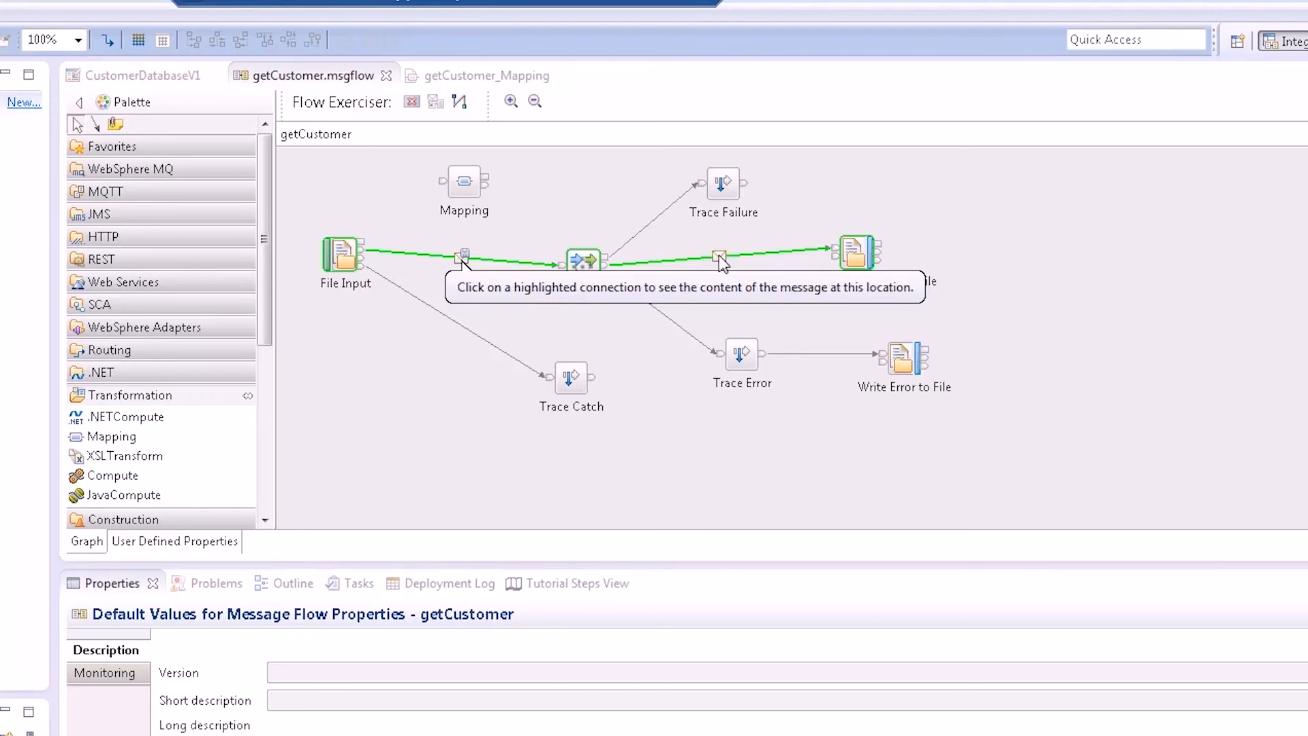
Check the HTTP status and returned customer data in the message recorded after getCustomer with the Mapping node bypassed
{"action": "left_click", "coordinate": [720, 258]}
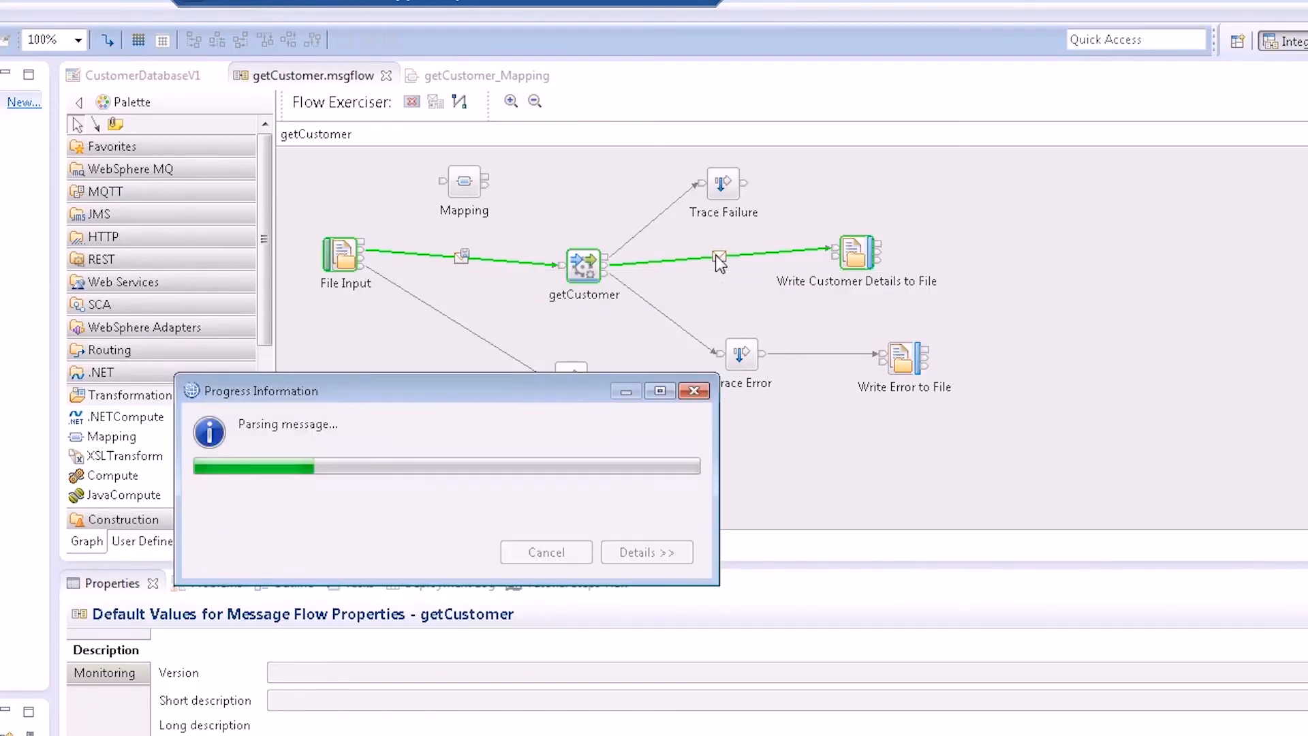
{"action": "left_click_drag", "start_coordinate": [1251, 367], "coordinate": [1166, 467]}
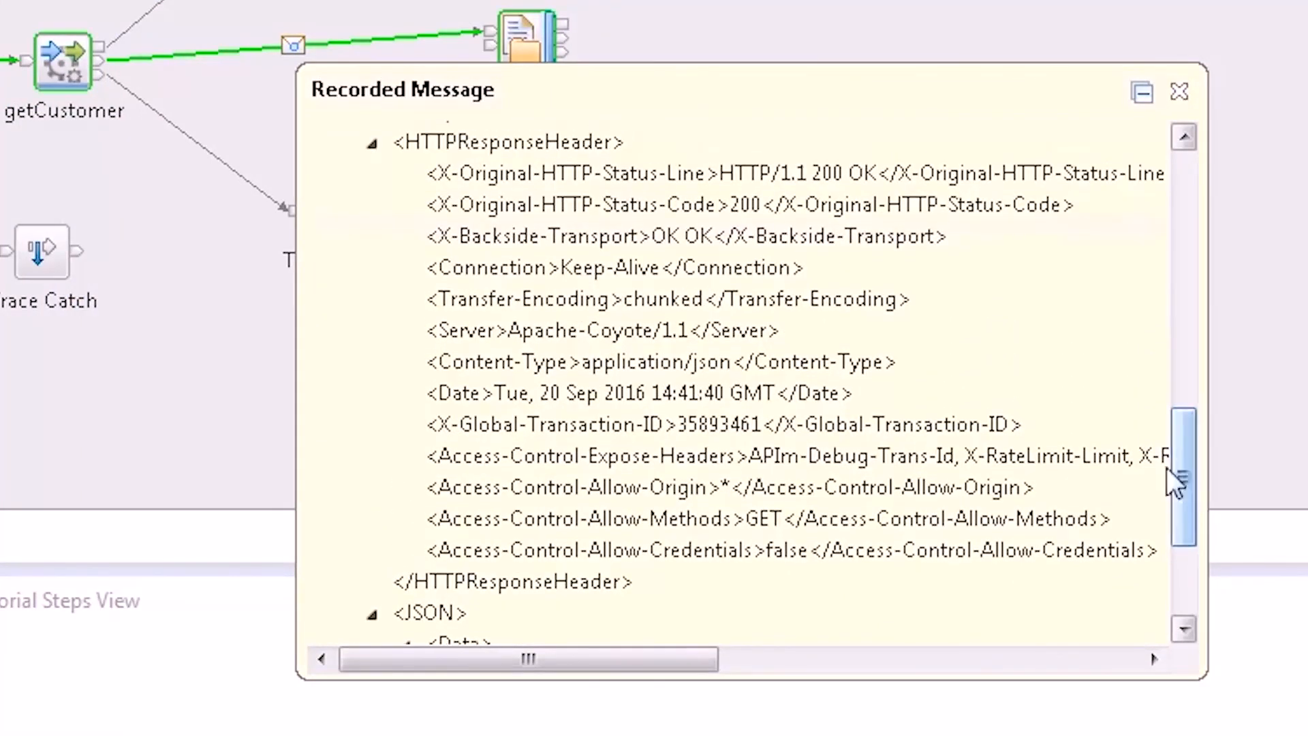
{"action": "left_click", "coordinate": [871, 178]}
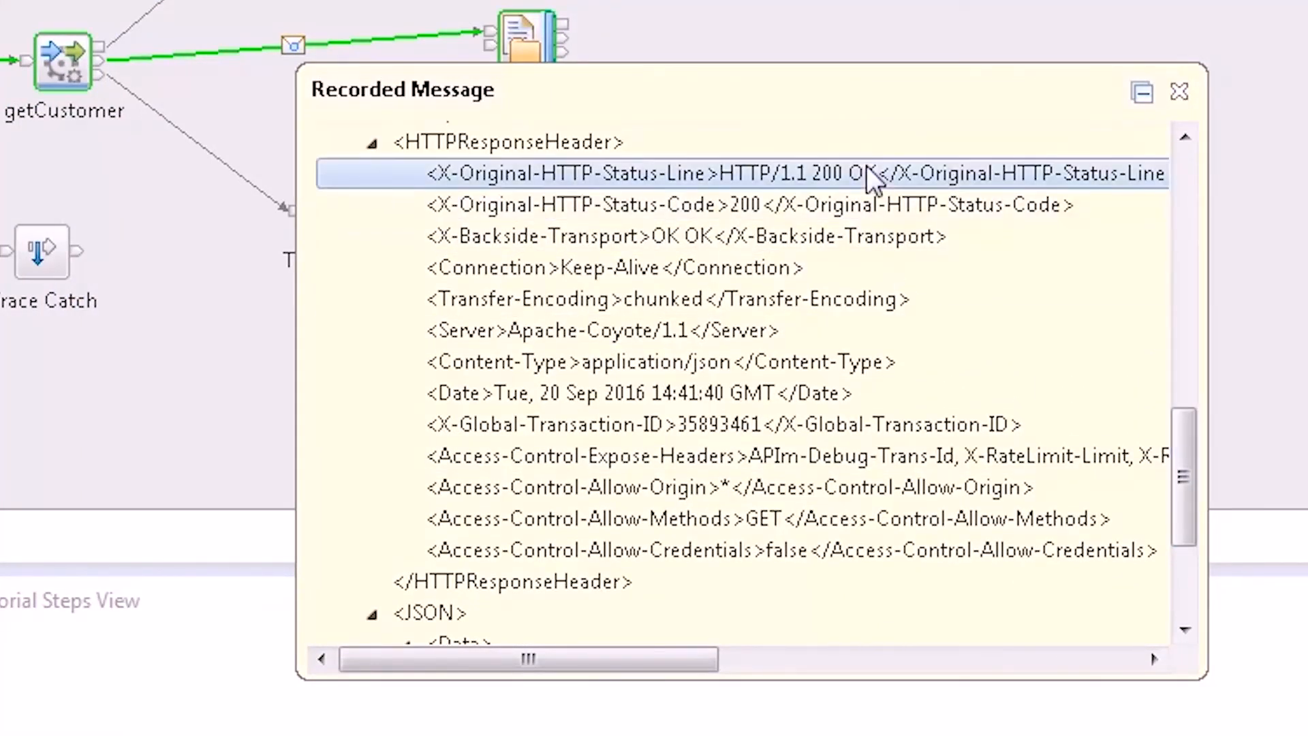
{"action": "left_click", "coordinate": [841, 214]}
{"action": "left_click", "coordinate": [838, 235]}
{"action": "left_click_drag", "start_coordinate": [1177, 467], "coordinate": [1181, 599]}
{"action": "left_click", "coordinate": [737, 439]}
{"action": "left_click", "coordinate": [796, 532]}
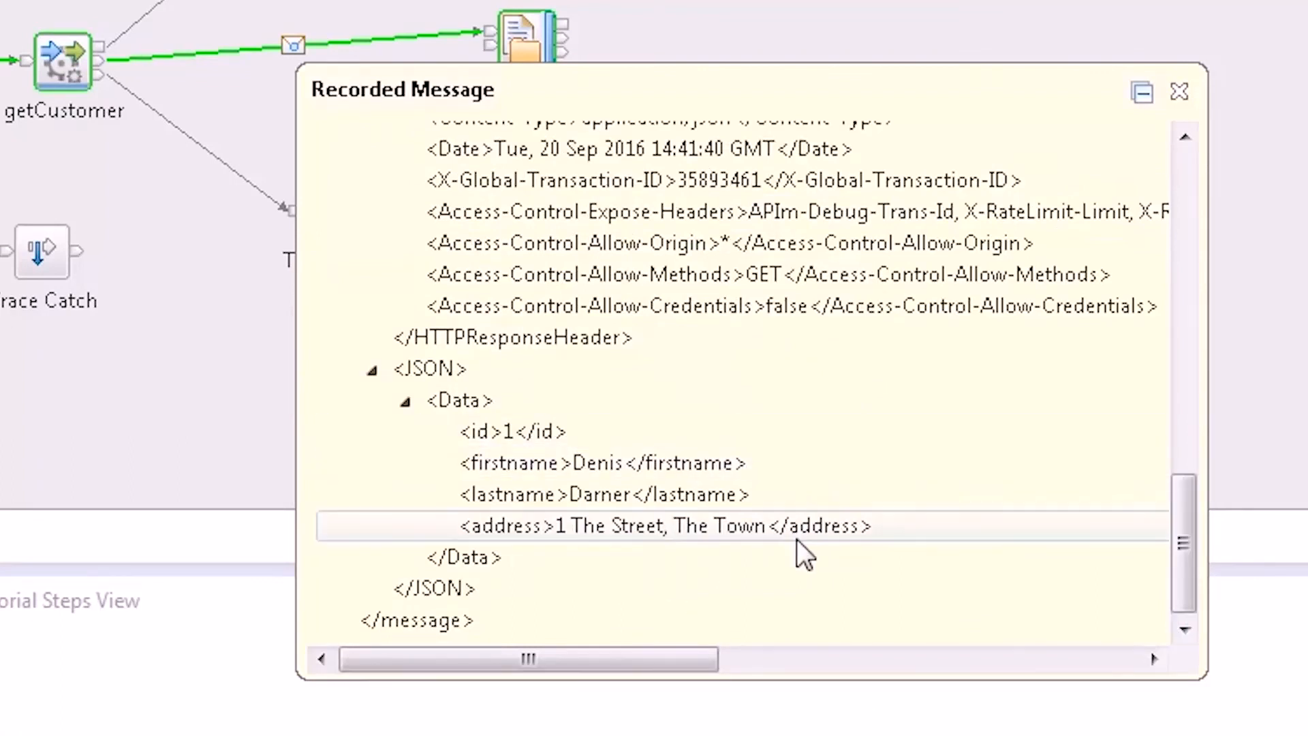